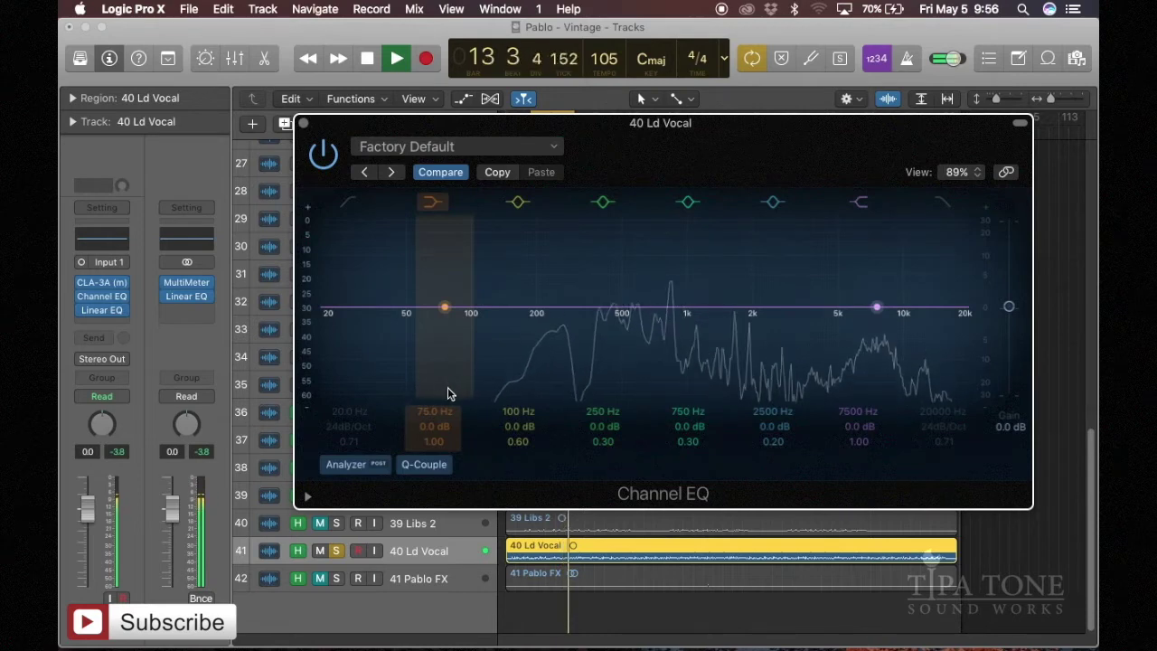
Play the soloed 40 Ld Vocal track to hear it through the flat Channel EQ, and stop playback.
{"action": "key", "text": "space"}
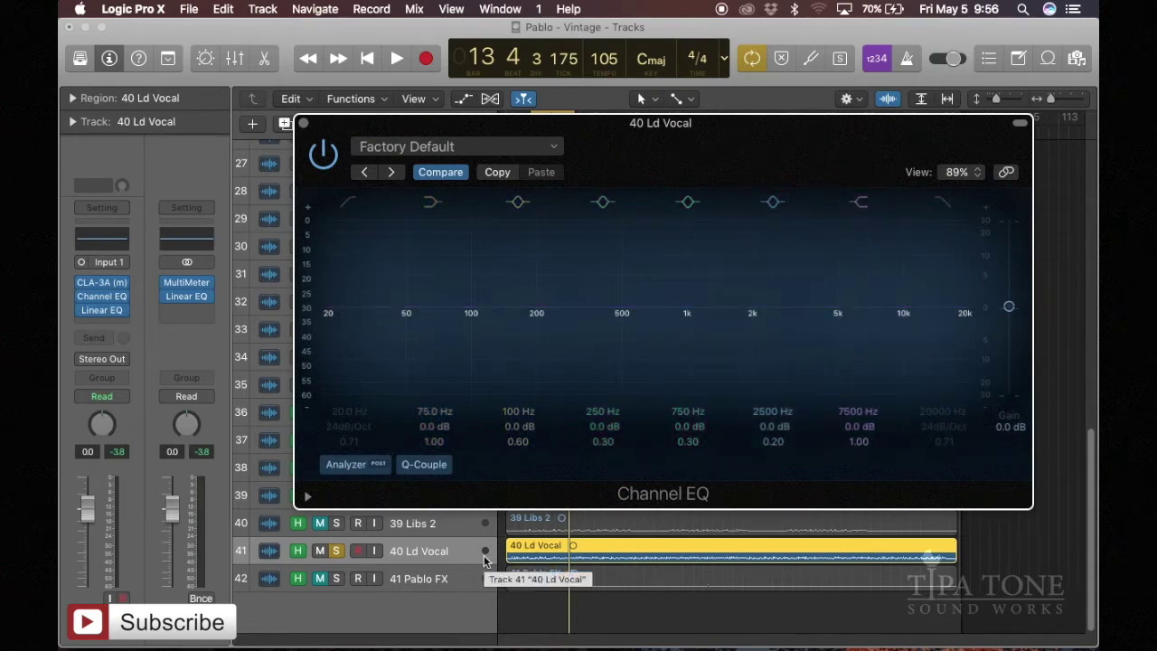
{"action": "key", "text": "space"}
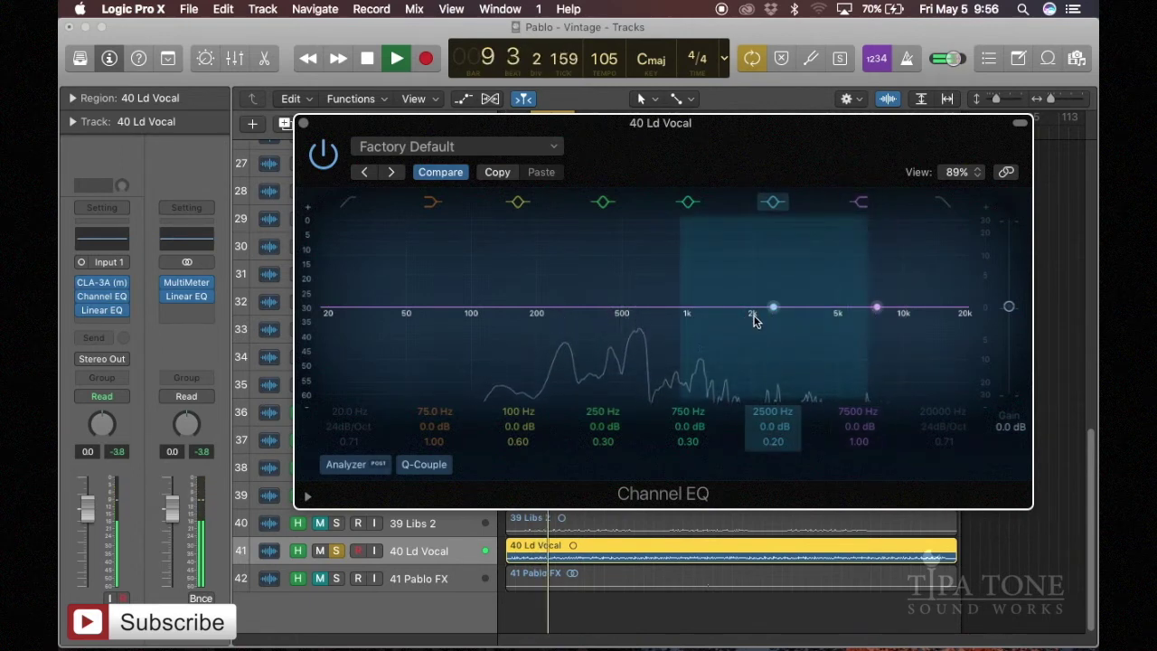
{"action": "key", "text": "space"}
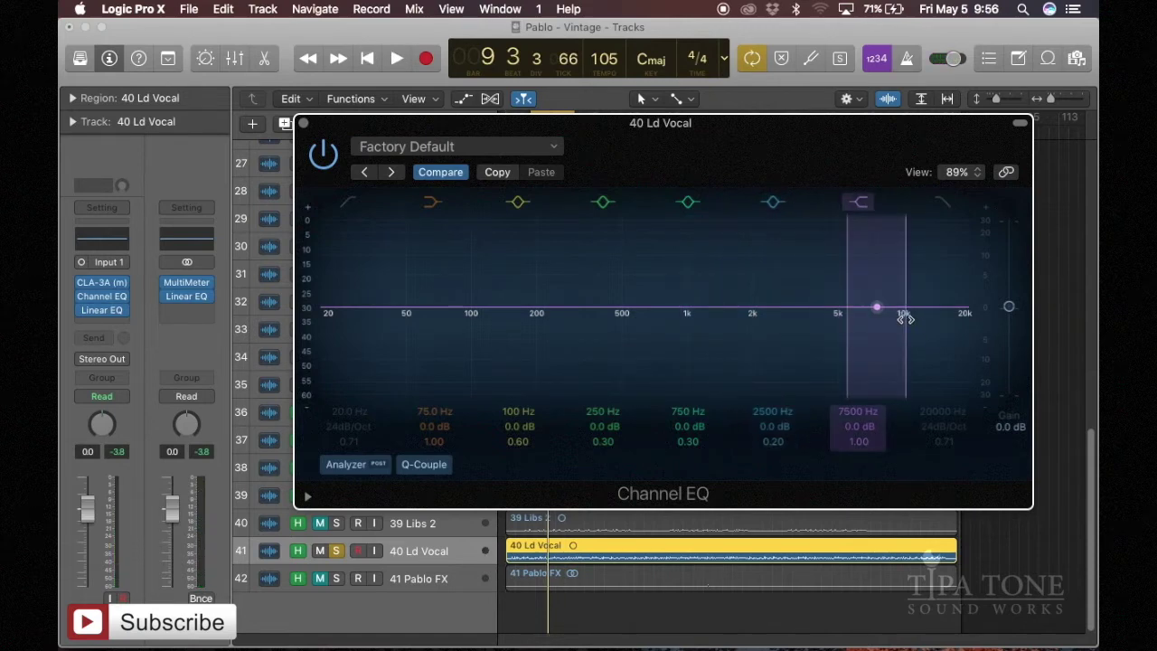
While the vocal plays, cut the Channel EQ's high shelf to -24 dB at 4100 Hz, and stop playback.
{"action": "key", "text": "space"}
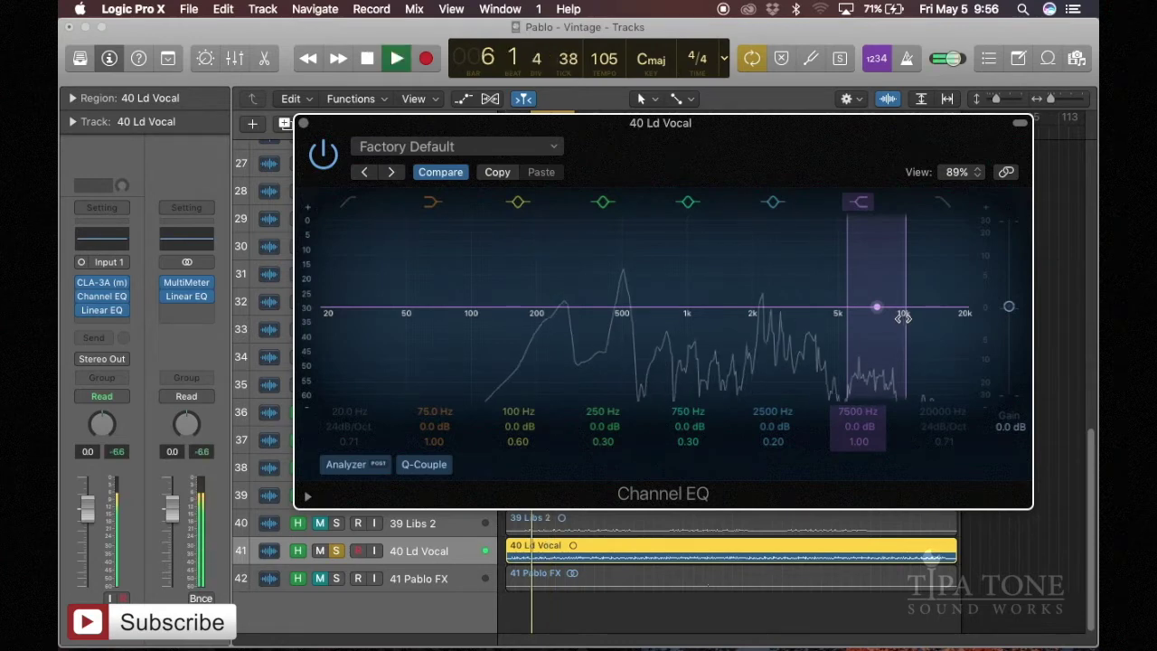
{"action": "left_click_drag", "start_coordinate": [877, 309], "coordinate": [816, 425]}
{"action": "key", "text": "space"}
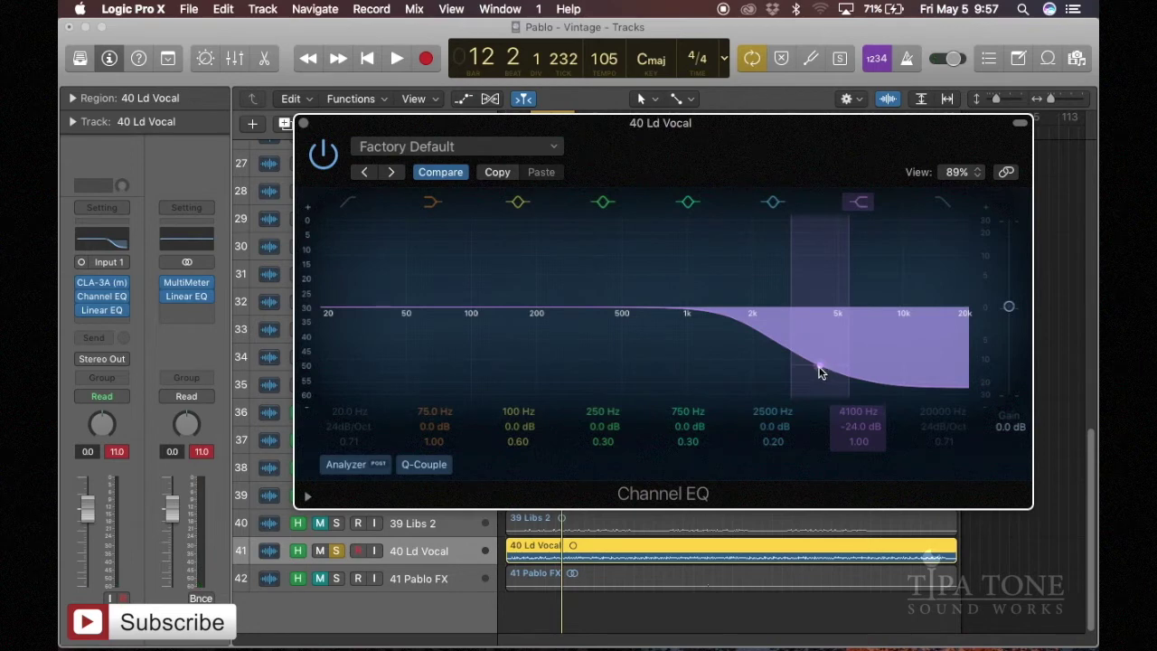
Raise the high shelf into a boost during playback, move it to 13600 Hz at +10 dB, and switch the band off.
{"action": "key", "text": "space"}
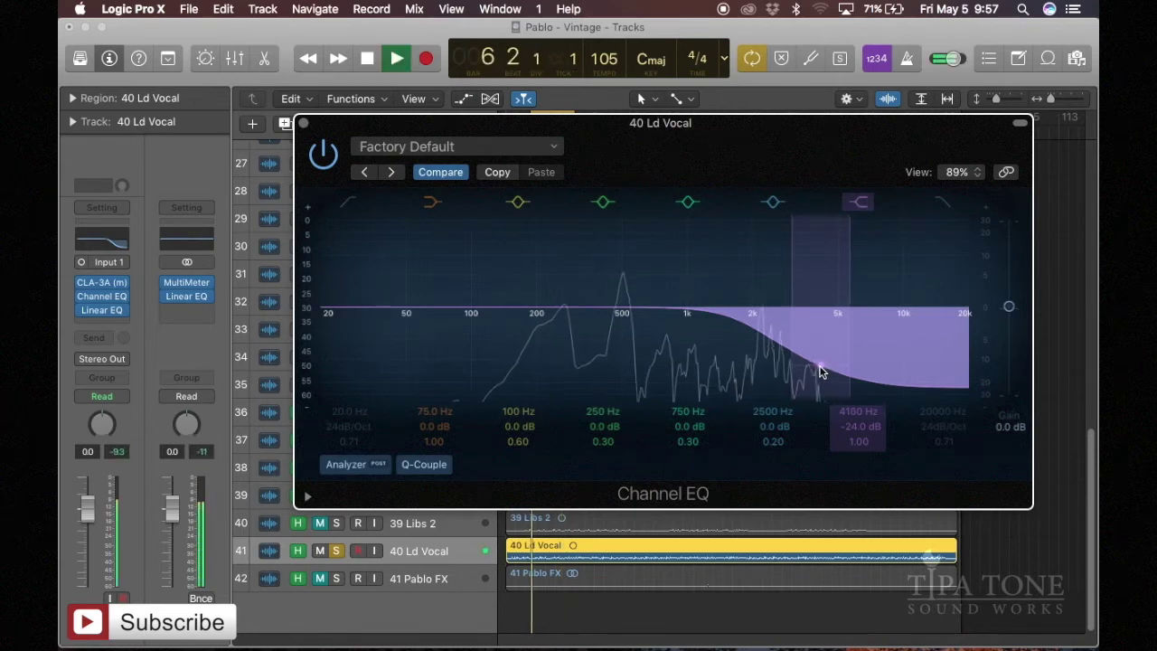
{"action": "left_click_drag", "start_coordinate": [822, 370], "coordinate": [813, 283]}
{"action": "key", "text": "space"}
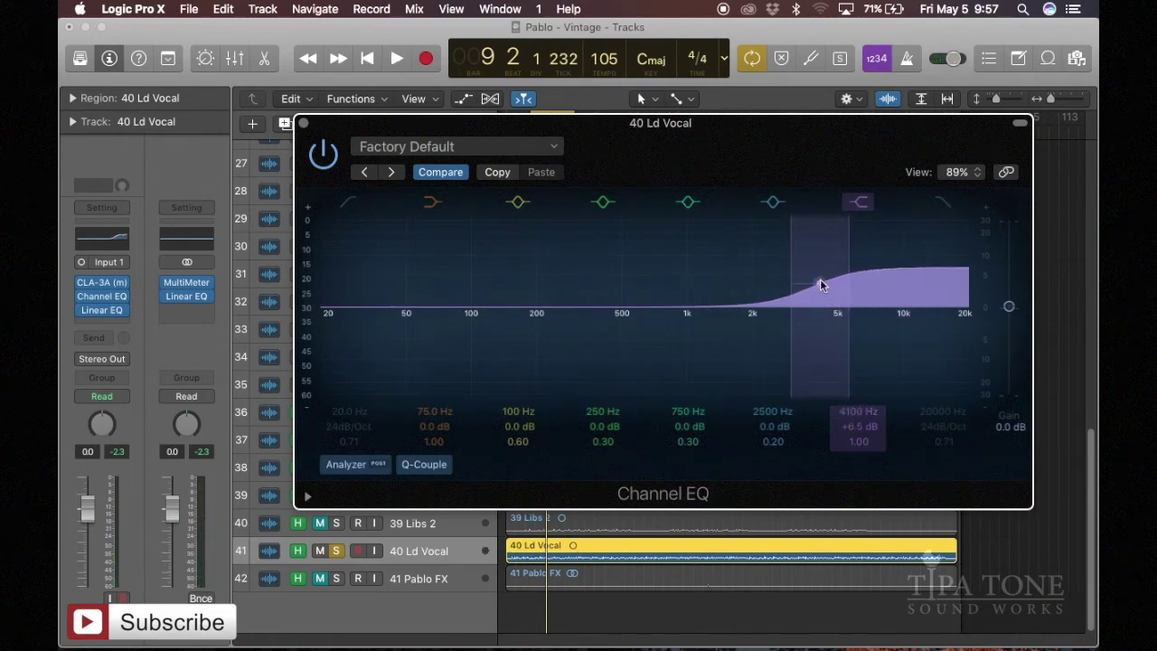
{"action": "left_click_drag", "start_coordinate": [820, 278], "coordinate": [941, 271]}
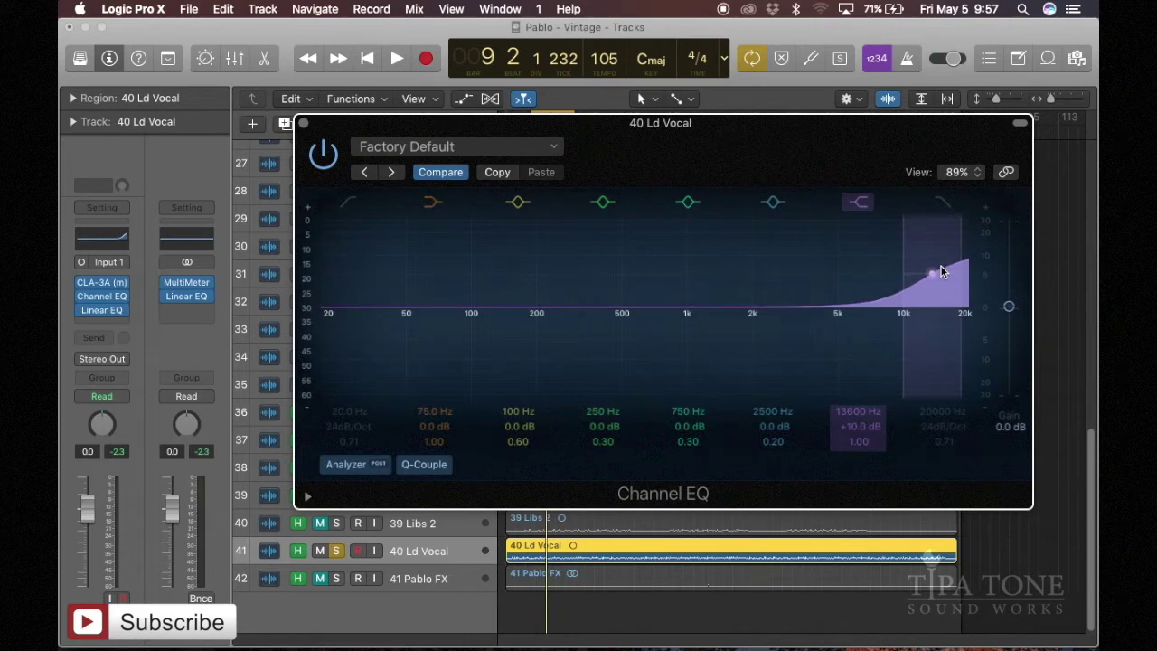
{"action": "left_click", "coordinate": [861, 204]}
Turn the 2500 Hz bell band into a narrow +5.5 dB boost at 5100 Hz with a Q of 22.0.
{"action": "left_click_drag", "start_coordinate": [776, 311], "coordinate": [850, 273]}
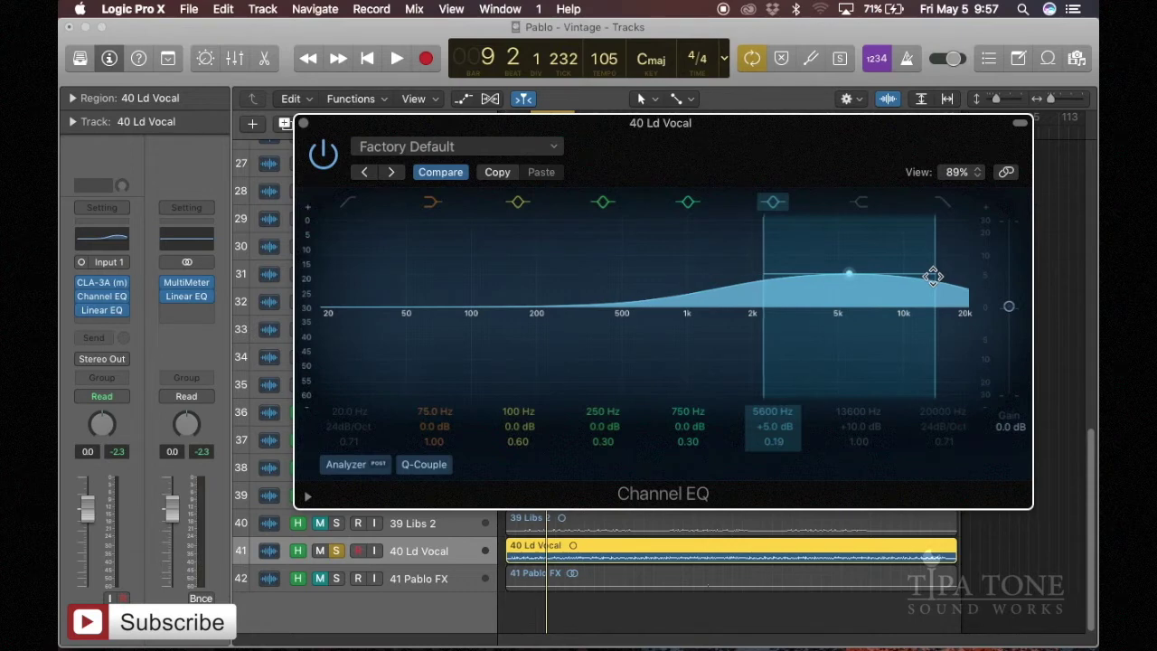
{"action": "left_click_drag", "start_coordinate": [933, 277], "coordinate": [901, 276]}
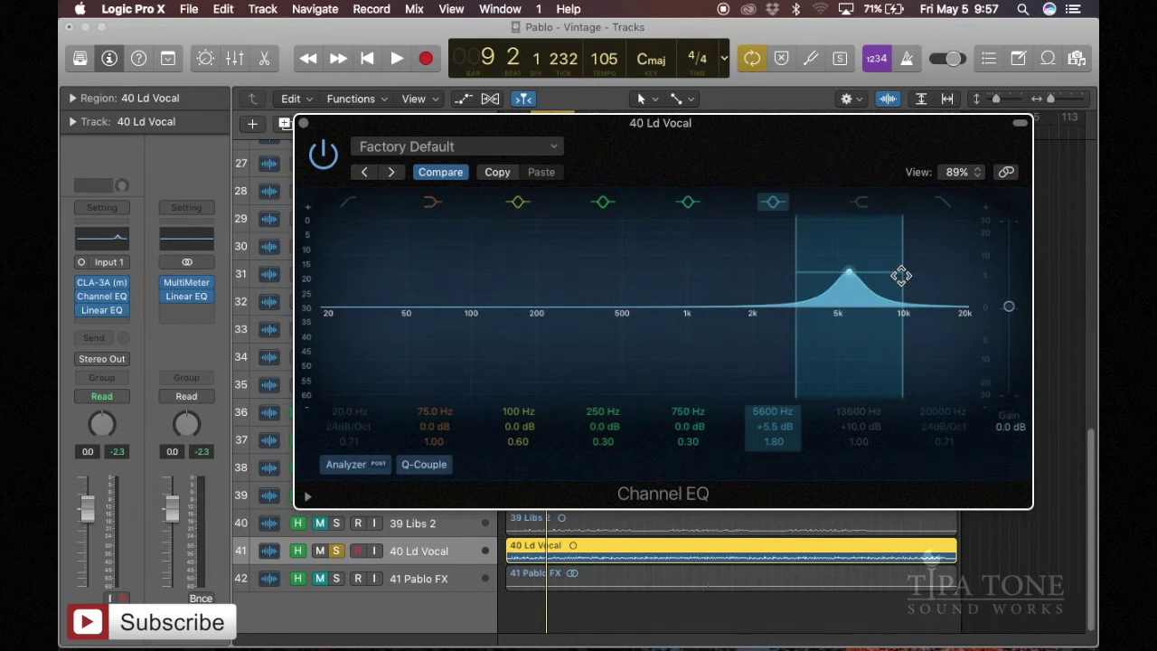
{"action": "left_click_drag", "start_coordinate": [851, 276], "coordinate": [839, 280]}
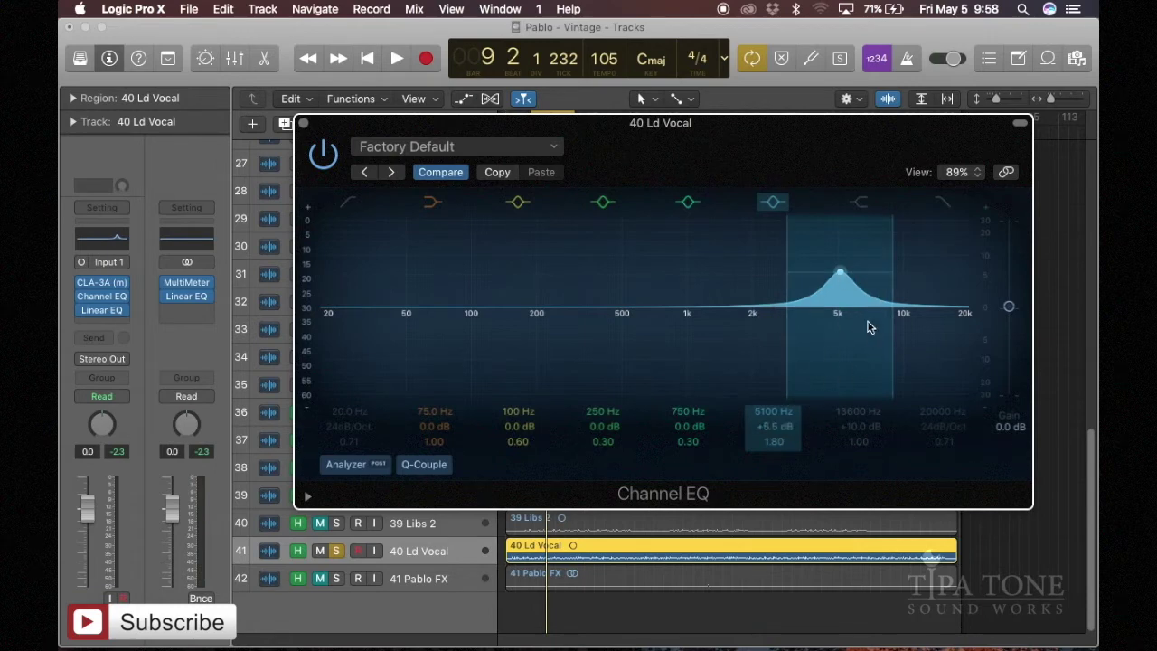
{"action": "left_click_drag", "start_coordinate": [893, 275], "coordinate": [858, 275]}
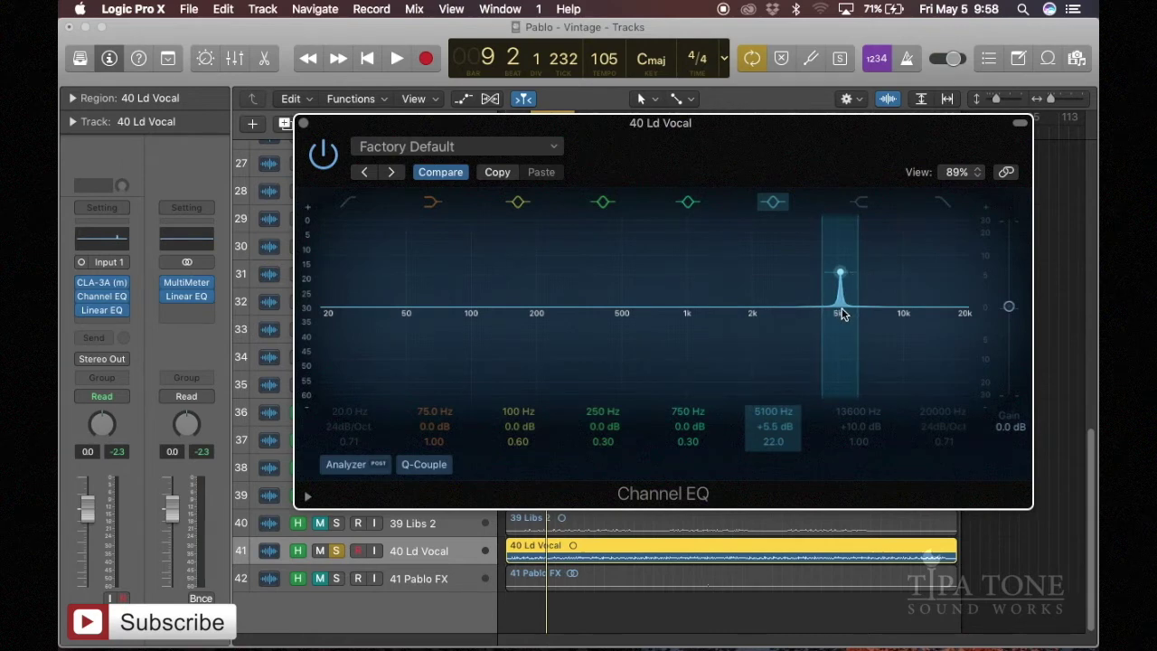
Audition the narrow bell from a -16 dB cut at 8100 Hz to a +21 dB boost at 6700 Hz, and reset the band.
{"action": "left_click_drag", "start_coordinate": [841, 283], "coordinate": [886, 367]}
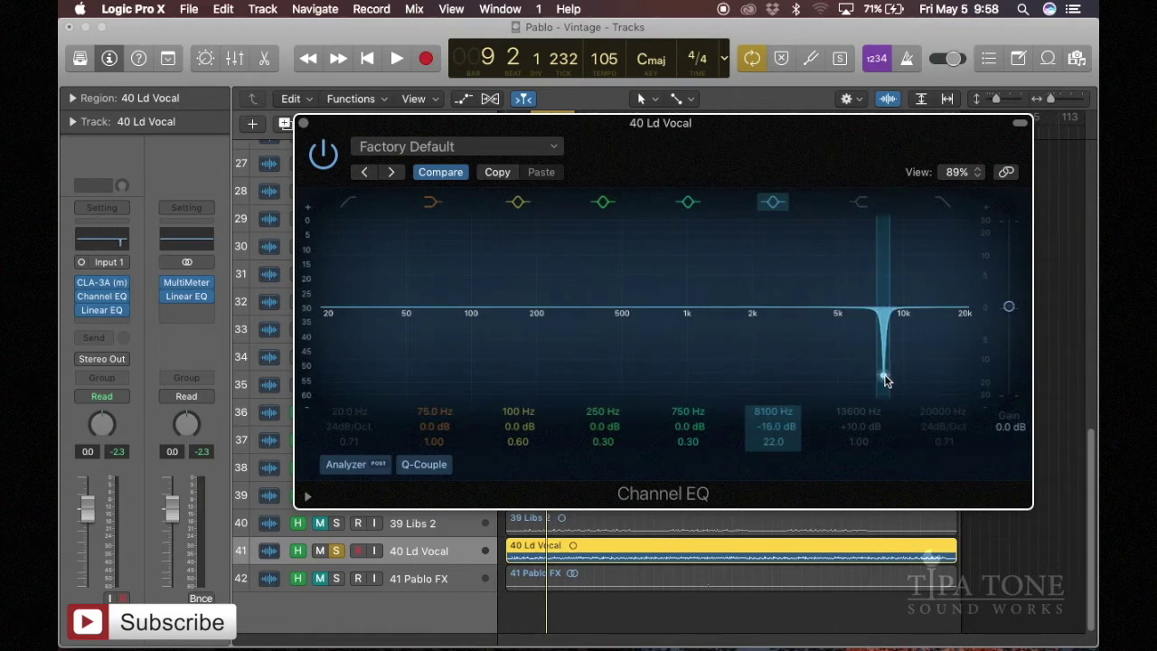
{"action": "key", "text": "space"}
{"action": "left_click_drag", "start_coordinate": [885, 380], "coordinate": [863, 235]}
{"action": "key", "text": "space"}
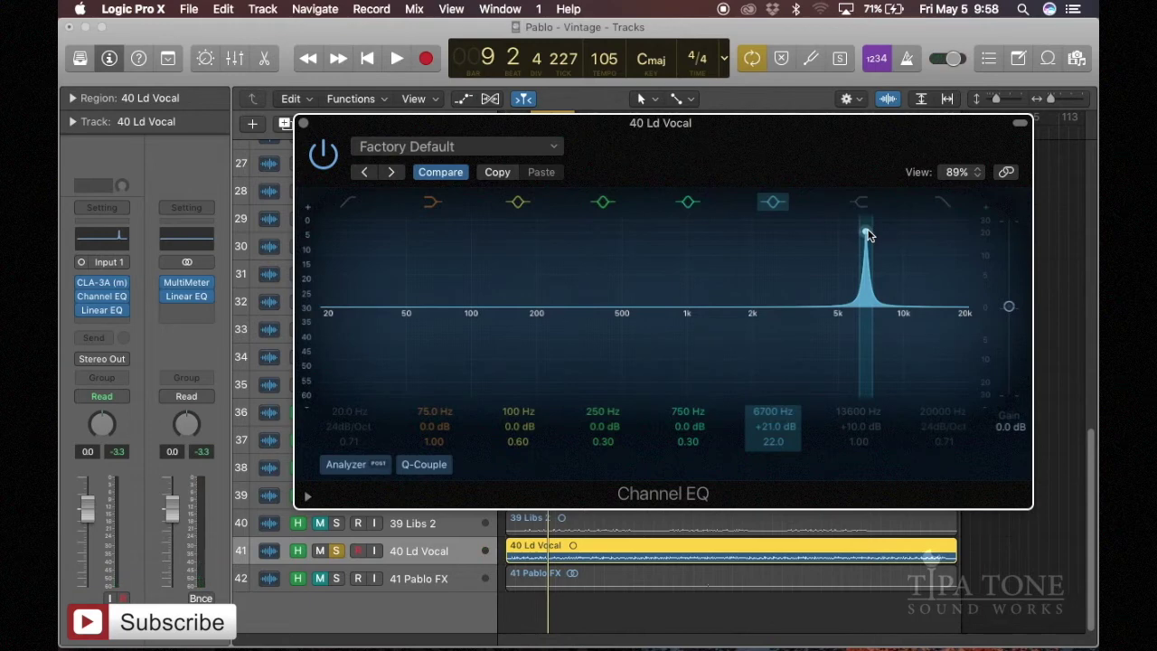
{"action": "left_click", "coordinate": [864, 235], "text": "alt"}
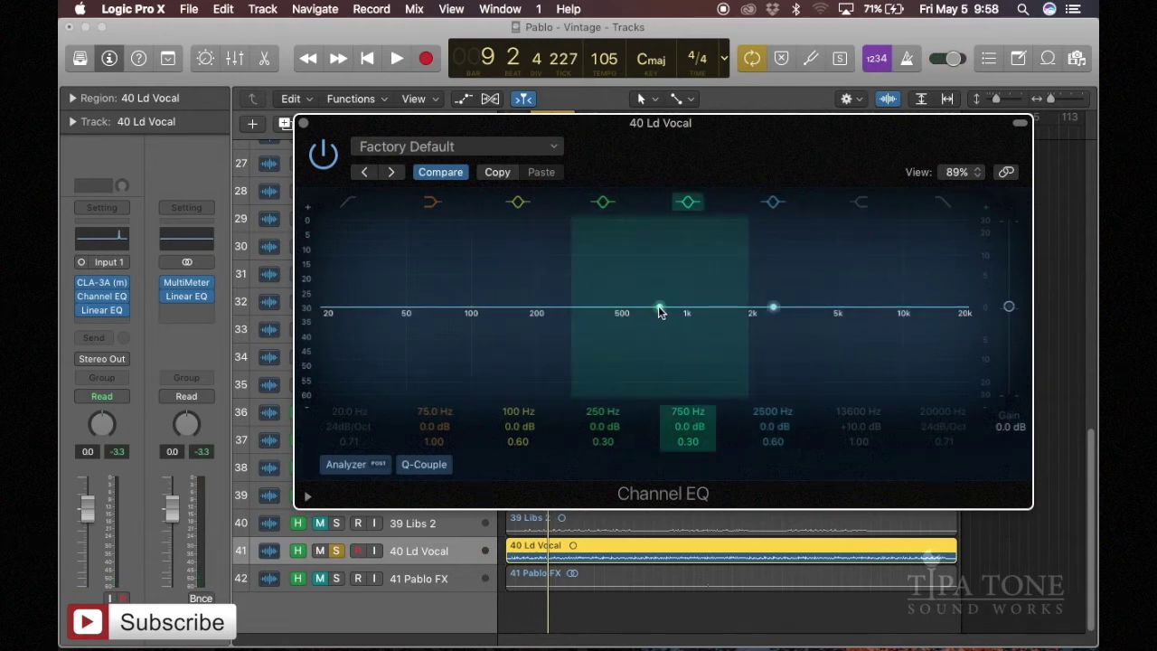
Deepen a cut with the 750 Hz bell to -16 dB at 810 Hz with Q 0.57 during playback, and reset the band.
{"action": "left_click_drag", "start_coordinate": [658, 305], "coordinate": [718, 352]}
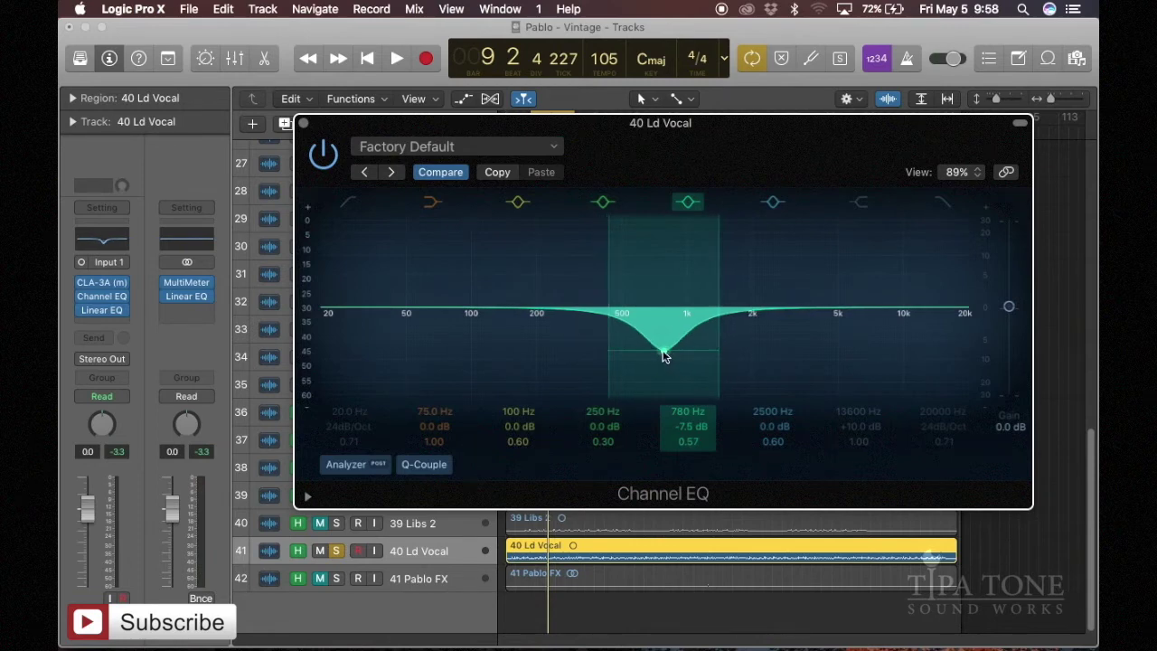
{"action": "key", "text": "space"}
{"action": "left_click_drag", "start_coordinate": [661, 354], "coordinate": [668, 390]}
{"action": "key", "text": "space"}
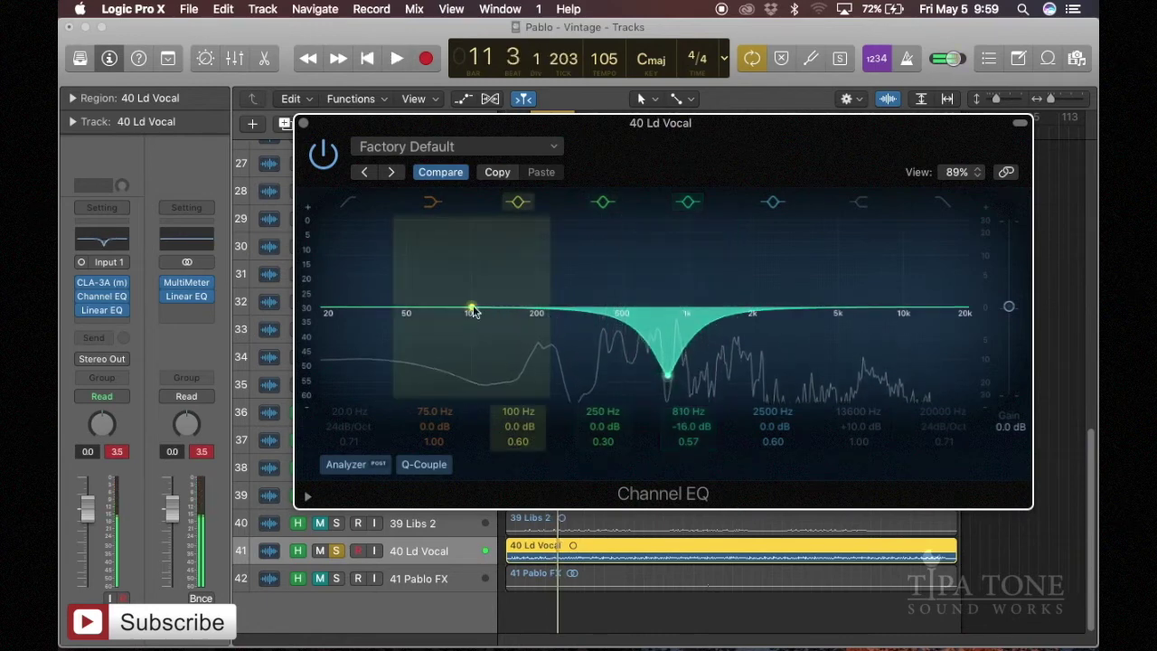
{"action": "left_click", "coordinate": [669, 375], "text": "alt"}
During playback, boost the low shelf +17.5 dB at 196 Hz, cut it to -24 dB at 134 Hz, and switch it off.
{"action": "left_click", "coordinate": [439, 261]}
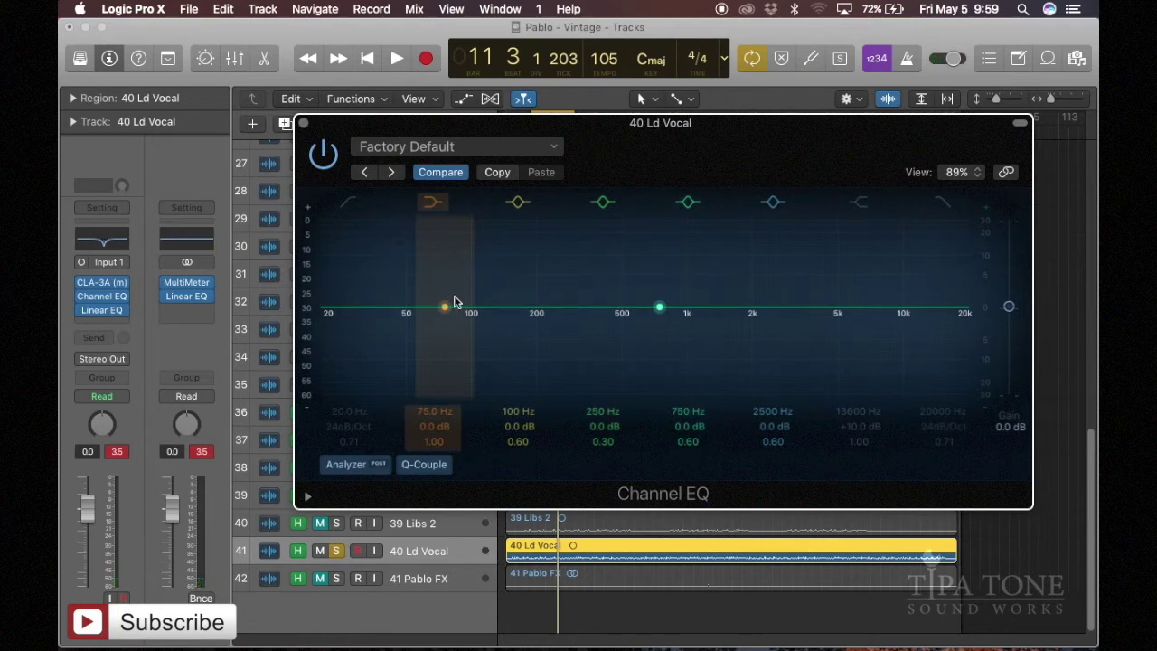
{"action": "key", "text": "space"}
{"action": "left_click_drag", "start_coordinate": [444, 311], "coordinate": [541, 240]}
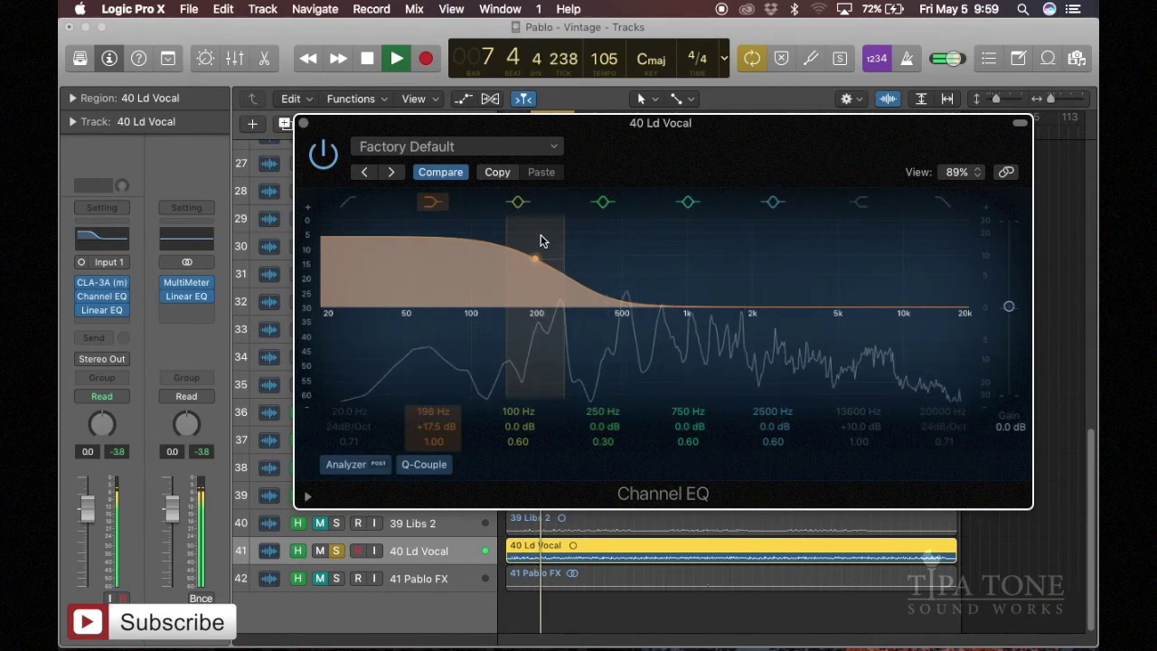
{"action": "left_click_drag", "start_coordinate": [540, 239], "coordinate": [500, 428]}
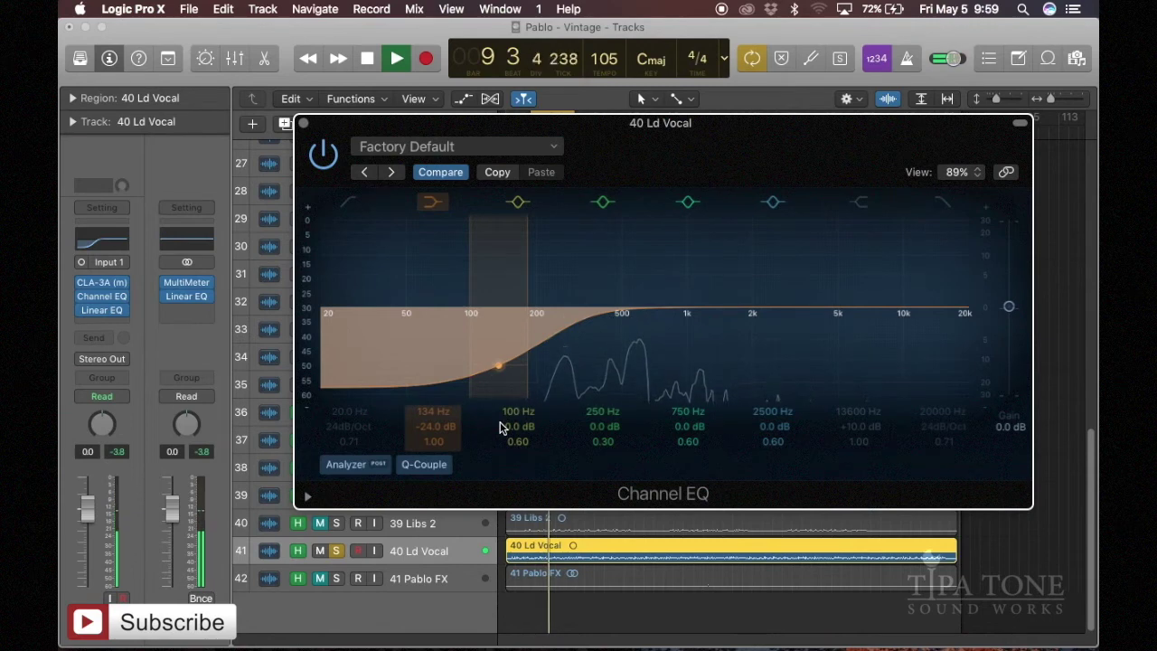
{"action": "key", "text": "space"}
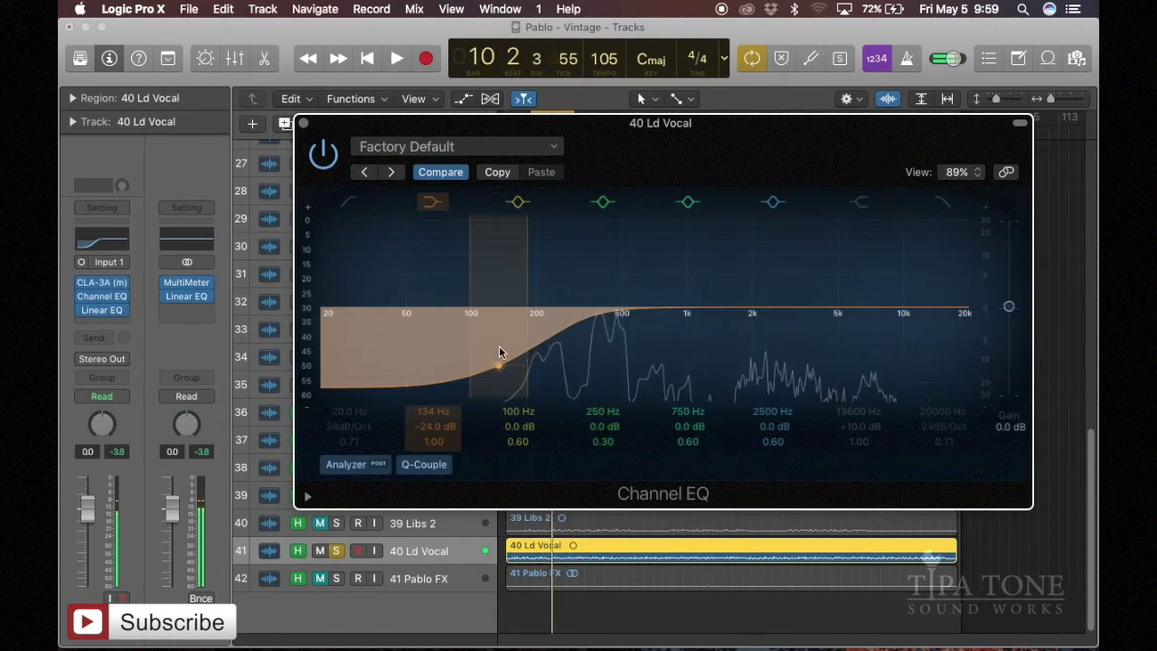
{"action": "left_click", "coordinate": [430, 203]}
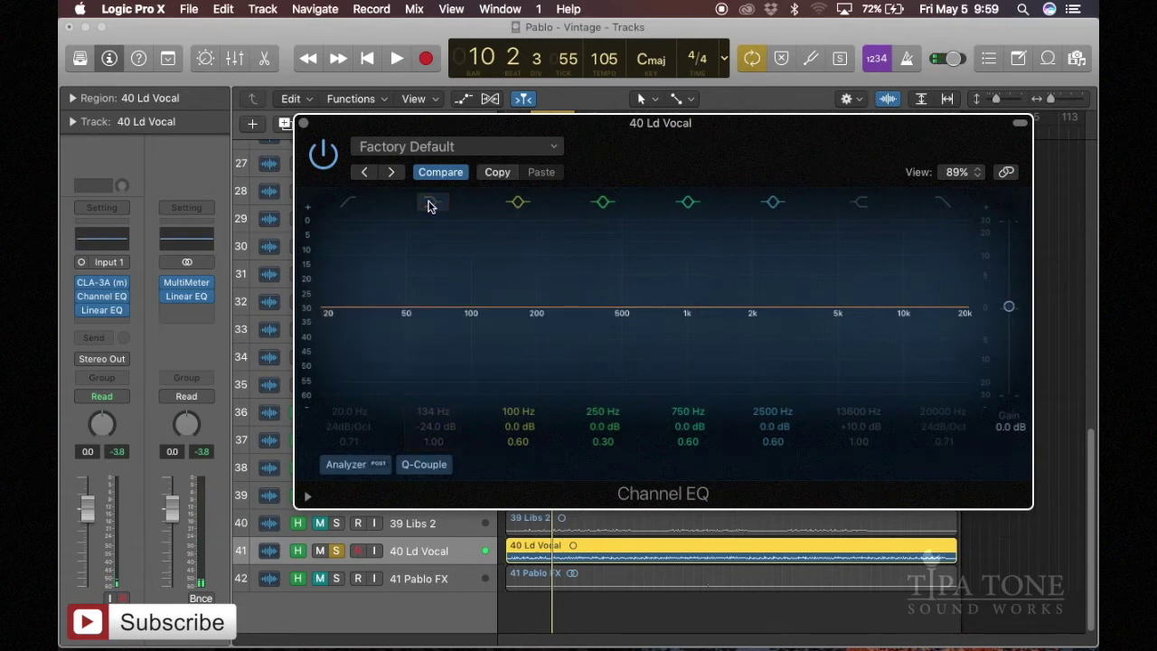
Enable the low-cut and high-cut filters, raising the low cut into the low mids and lowering the high cut to 1900 Hz.
{"action": "left_click", "coordinate": [347, 206]}
{"action": "left_click_drag", "start_coordinate": [324, 328], "coordinate": [592, 329]}
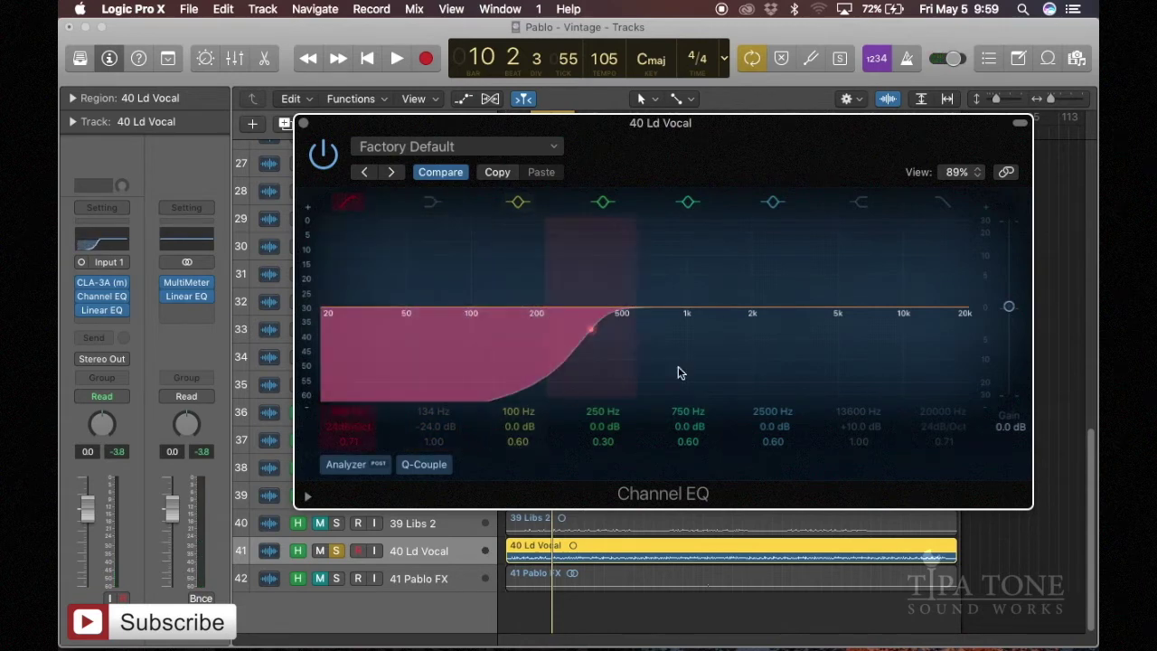
{"action": "left_click", "coordinate": [943, 204]}
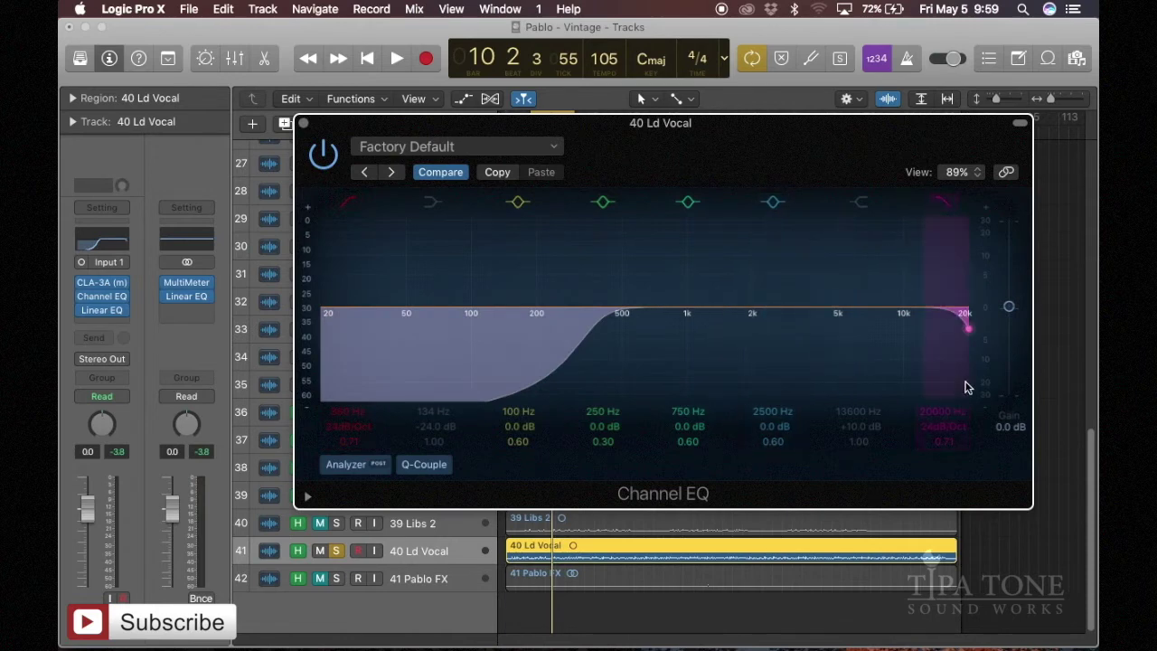
{"action": "left_click_drag", "start_coordinate": [958, 413], "coordinate": [959, 484]}
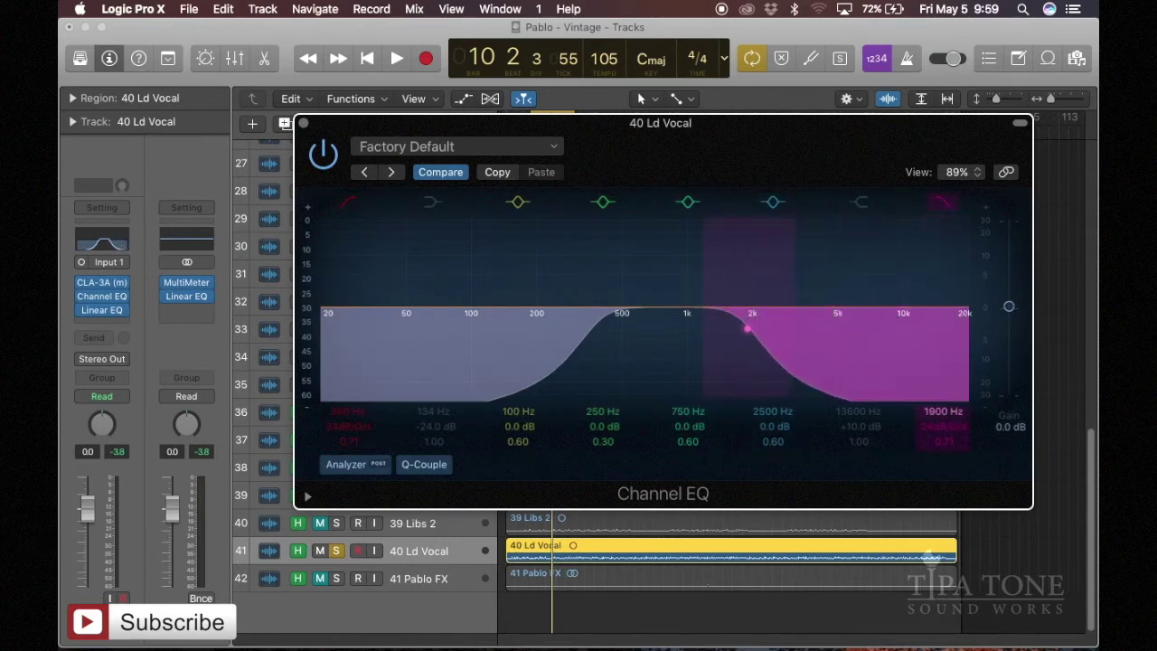
While the vocal plays, set the filters to 670 Hz and 2700 Hz and boost the 750 Hz bell +2.5 dB at 1360 Hz.
{"action": "key", "text": "space"}
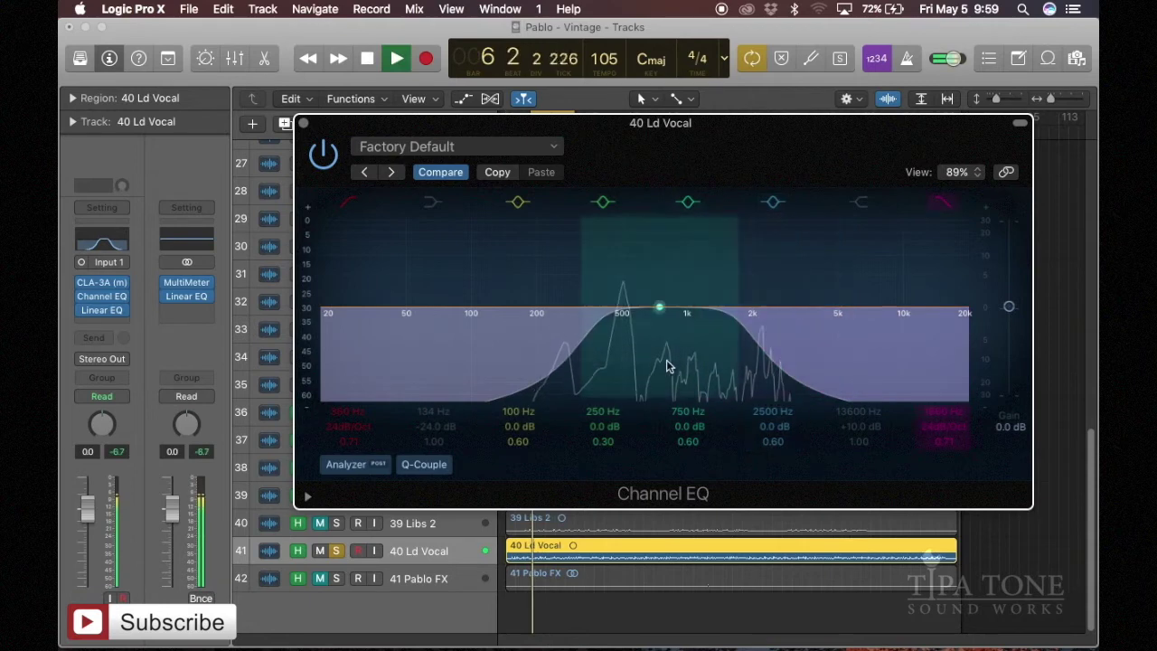
{"action": "left_click_drag", "start_coordinate": [589, 332], "coordinate": [651, 330]}
{"action": "left_click_drag", "start_coordinate": [750, 331], "coordinate": [783, 328]}
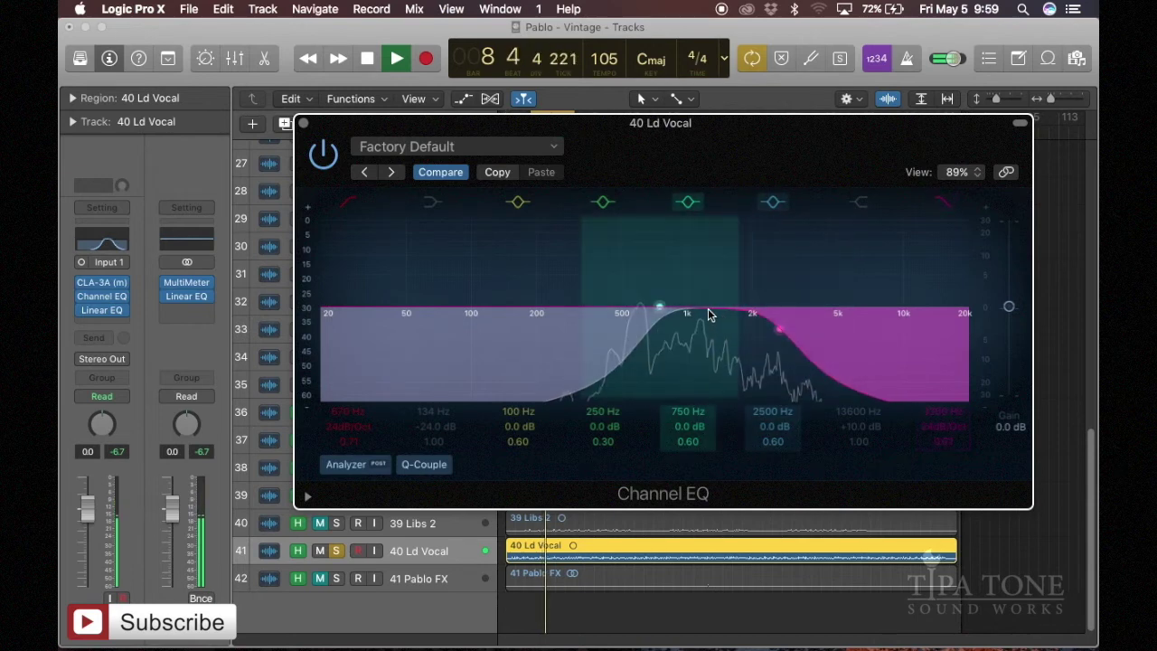
{"action": "left_click_drag", "start_coordinate": [657, 308], "coordinate": [718, 293]}
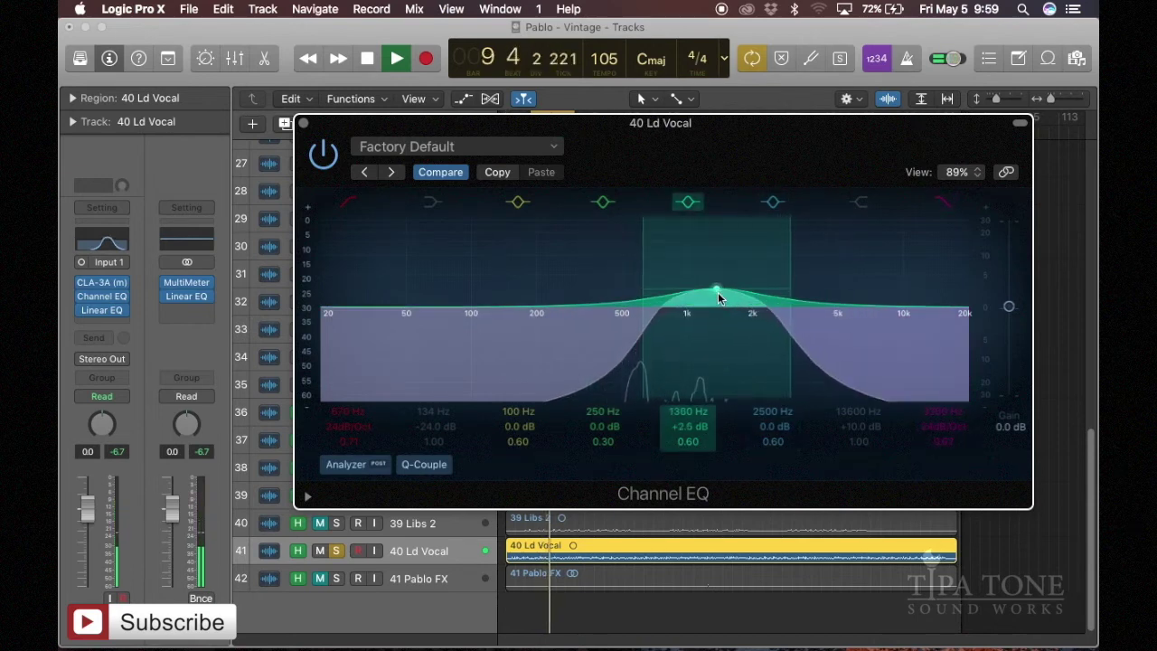
{"action": "key", "text": "space"}
Insert the Distortion plug-in in the empty slot after Linear EQ on the 40 Ld Vocal channel.
{"action": "left_click", "coordinate": [105, 321]}
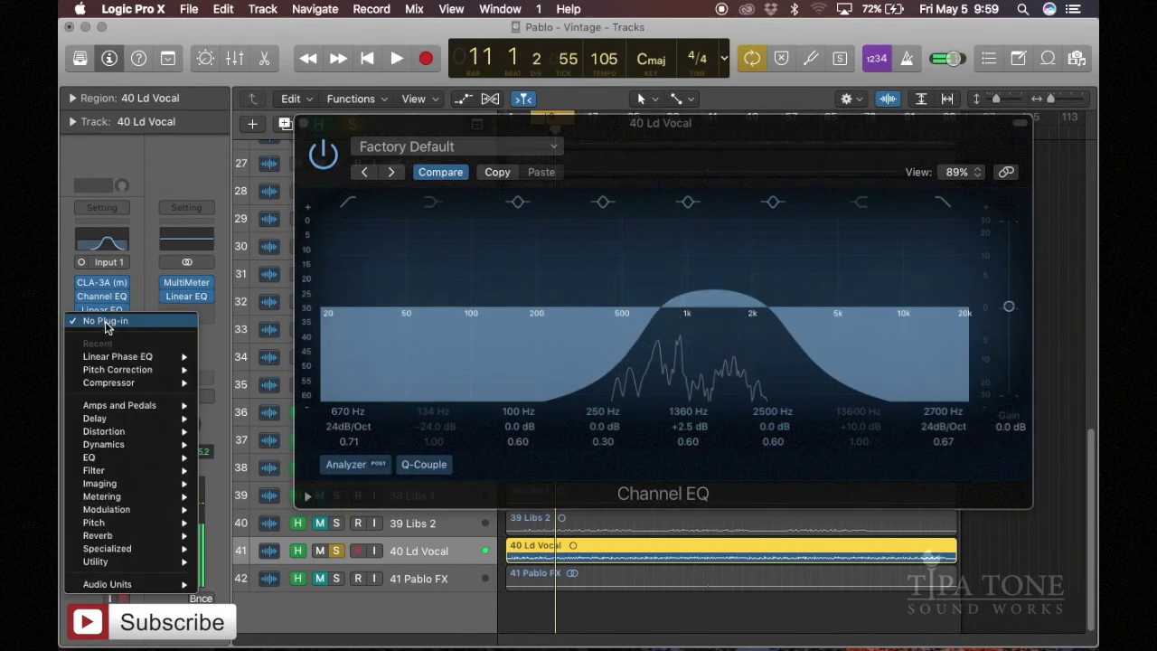
{"action": "mouse_move", "coordinate": [124, 432]}
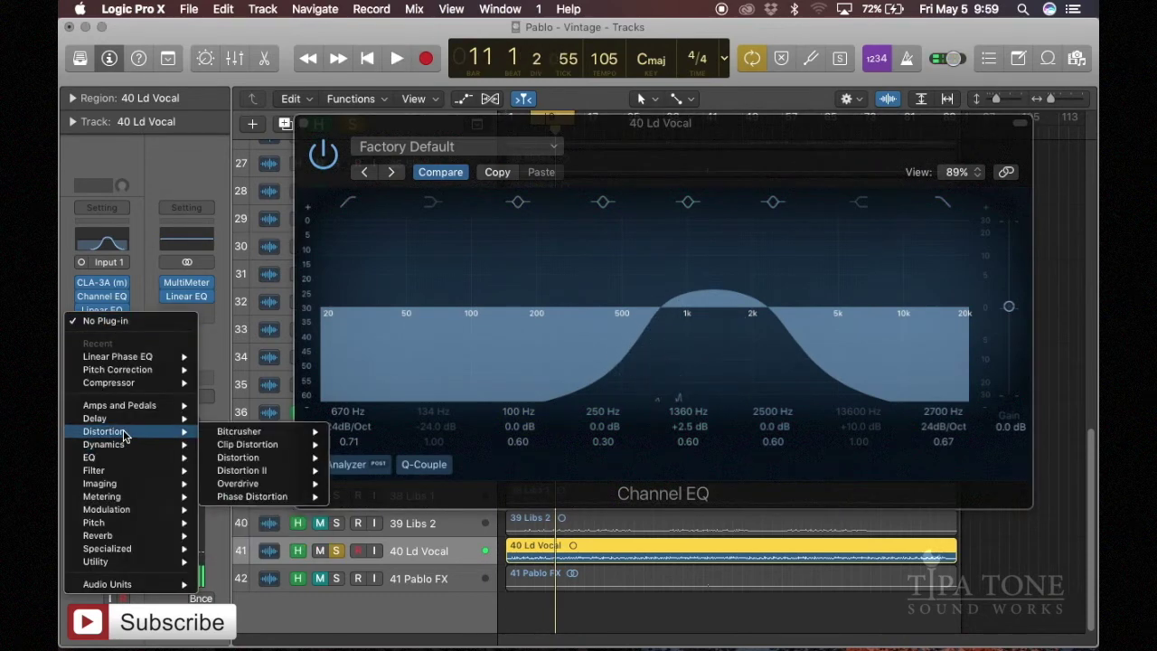
{"action": "mouse_move", "coordinate": [253, 446]}
{"action": "left_click", "coordinate": [360, 458]}
Set the Distortion tone to 2900 Hz and output to -6.5 dB during playback, and close the plug-in window.
{"action": "key", "text": "space"}
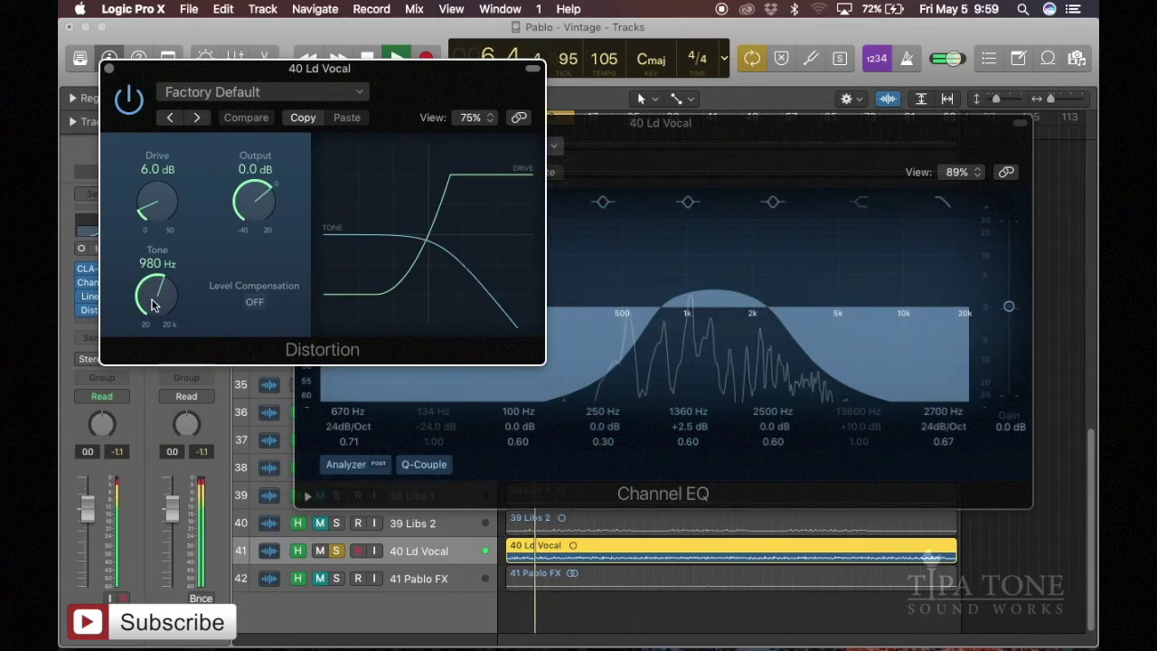
{"action": "left_click_drag", "start_coordinate": [153, 302], "coordinate": [168, 265]}
{"action": "mouse_move", "coordinate": [260, 206]}
{"action": "left_mouse_down"}
{"action": "mouse_move", "coordinate": [260, 224]}
{"action": "mouse_move", "coordinate": [260, 214]}
{"action": "left_mouse_up"}
{"action": "key", "text": "space"}
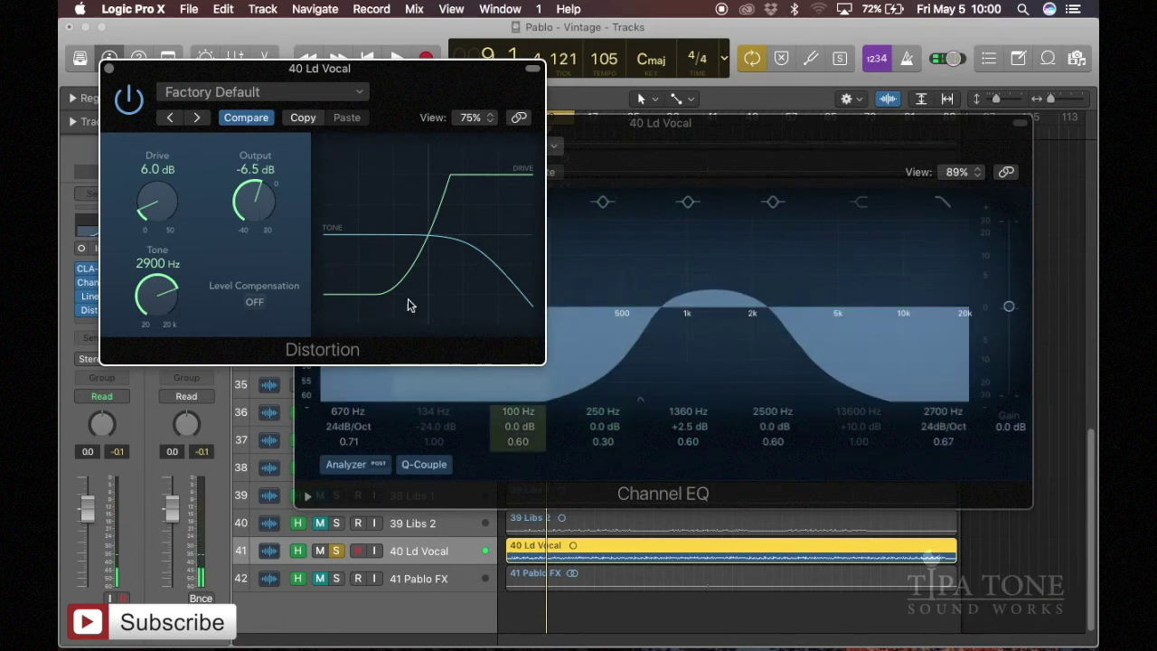
{"action": "left_click", "coordinate": [109, 69]}
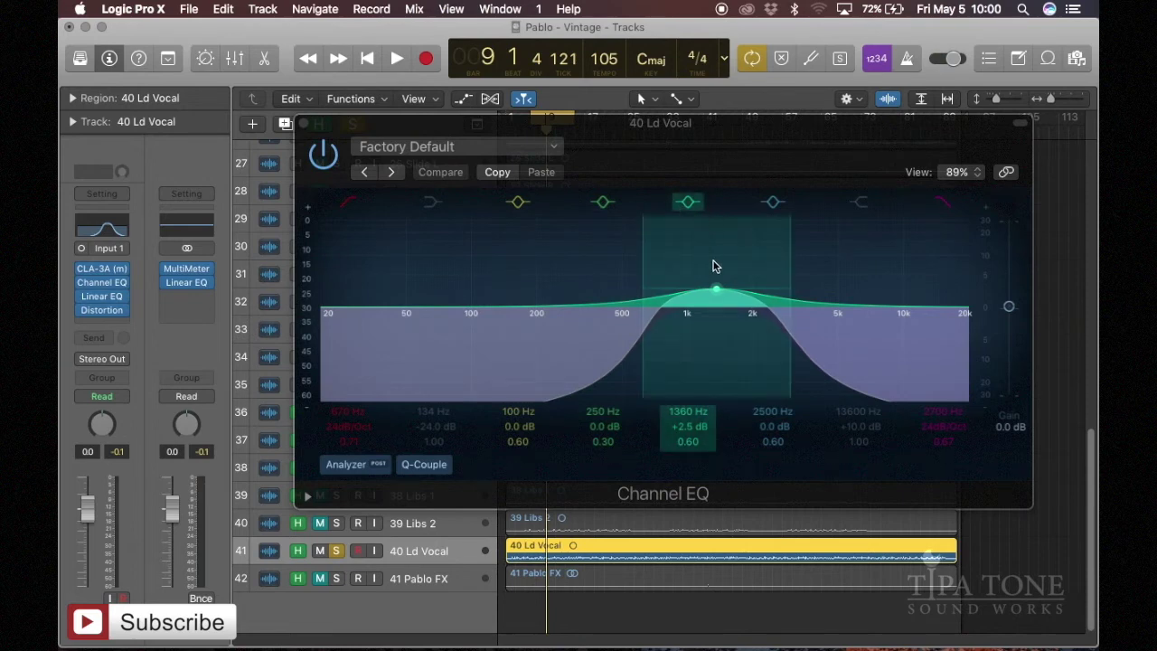
Recall the default setting of the Channel EQ.
{"action": "left_click", "coordinate": [439, 147]}
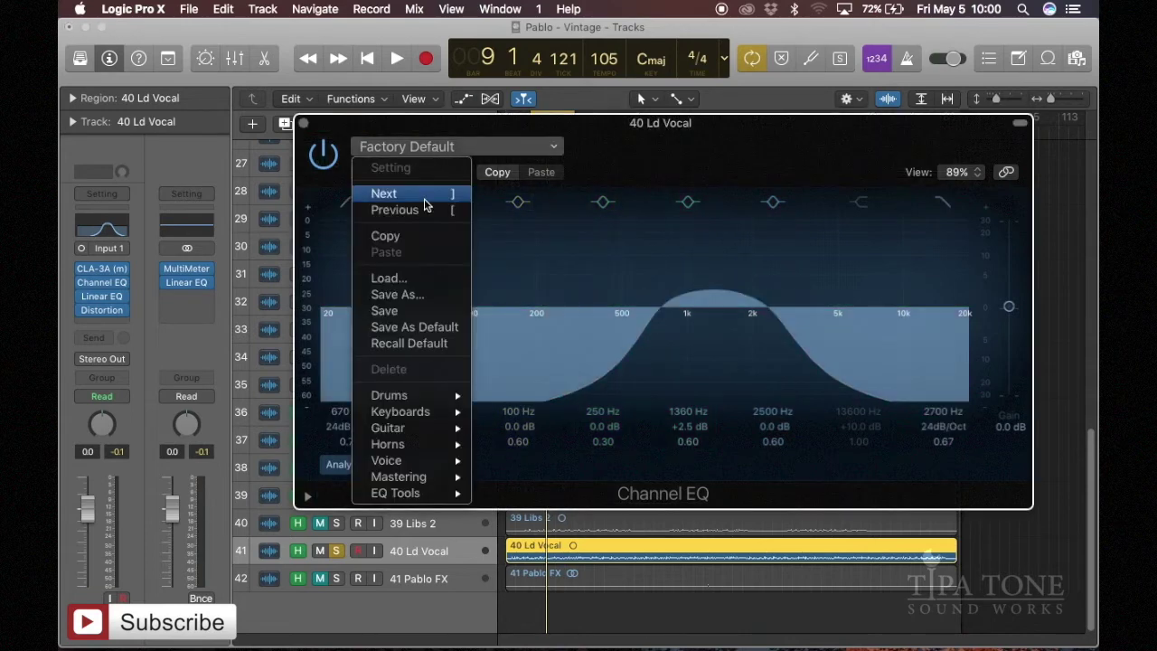
{"action": "left_click", "coordinate": [407, 346]}
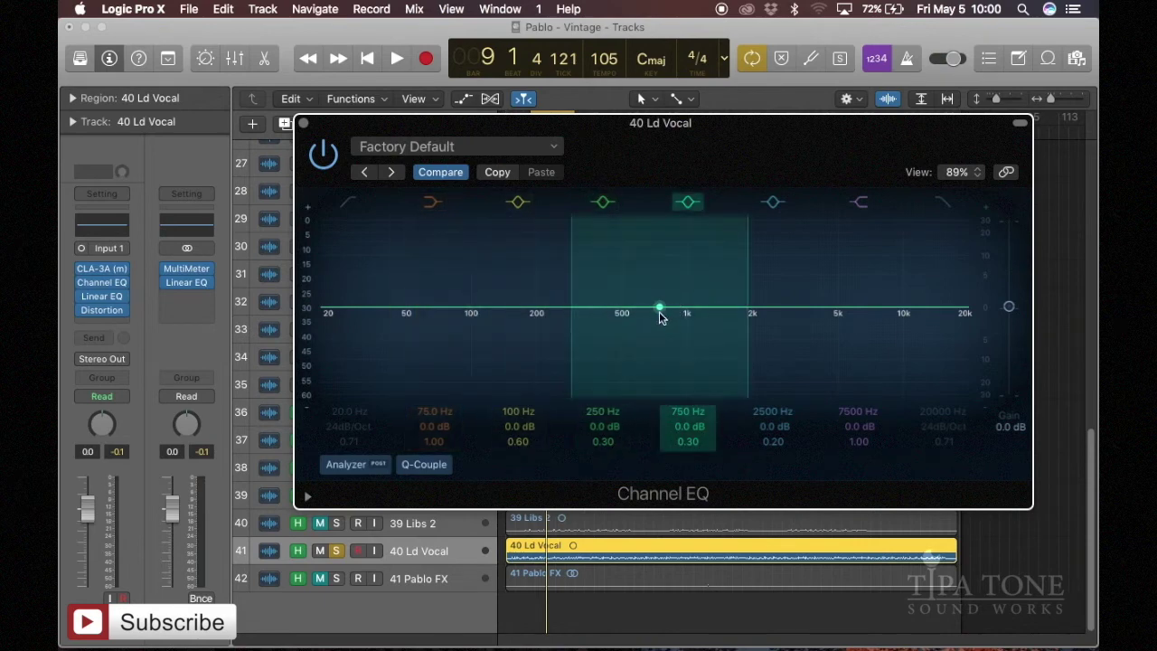
Turn the 750 Hz bell into a narrow -3.0 dB cut at 215 Hz with Q 4.50, after sweeping it at +24.0 dB during playback.
{"action": "left_click_drag", "start_coordinate": [660, 310], "coordinate": [659, 280]}
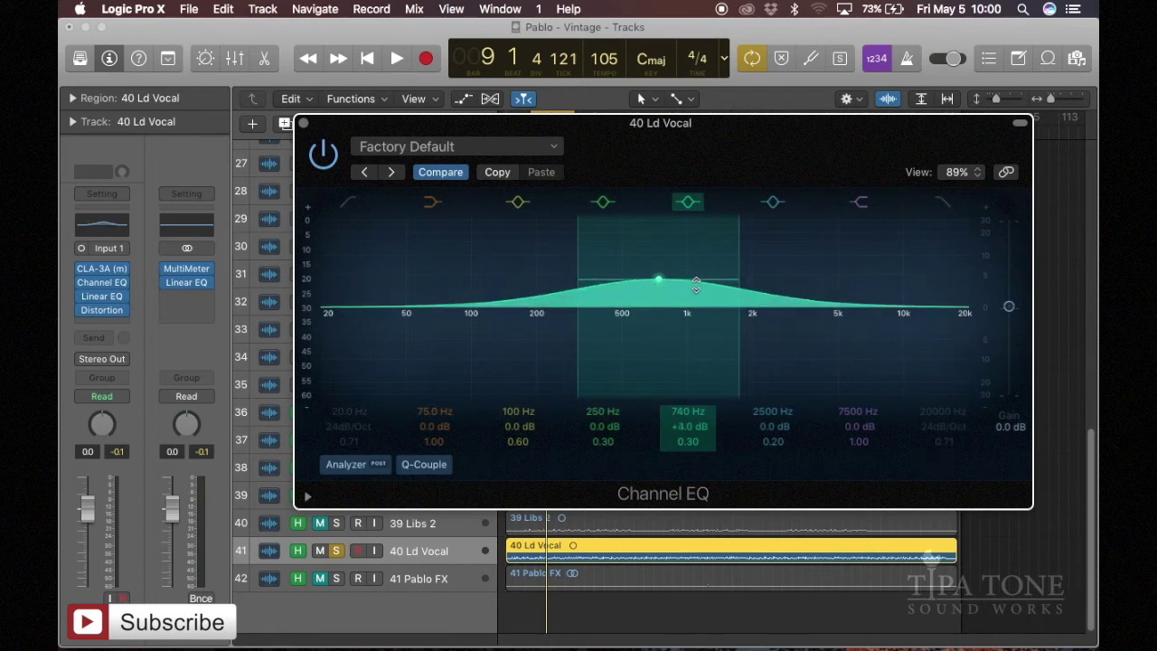
{"action": "left_click_drag", "start_coordinate": [734, 284], "coordinate": [700, 282]}
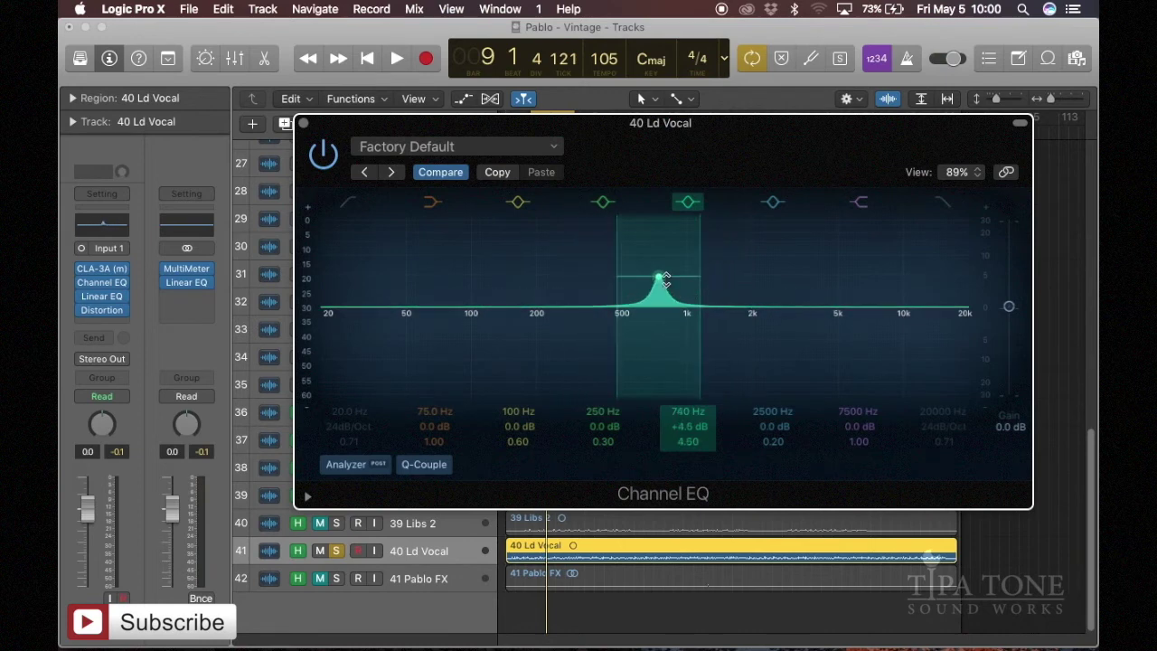
{"action": "left_click_drag", "start_coordinate": [659, 281], "coordinate": [544, 209]}
{"action": "key", "text": "space"}
{"action": "key", "text": "space"}
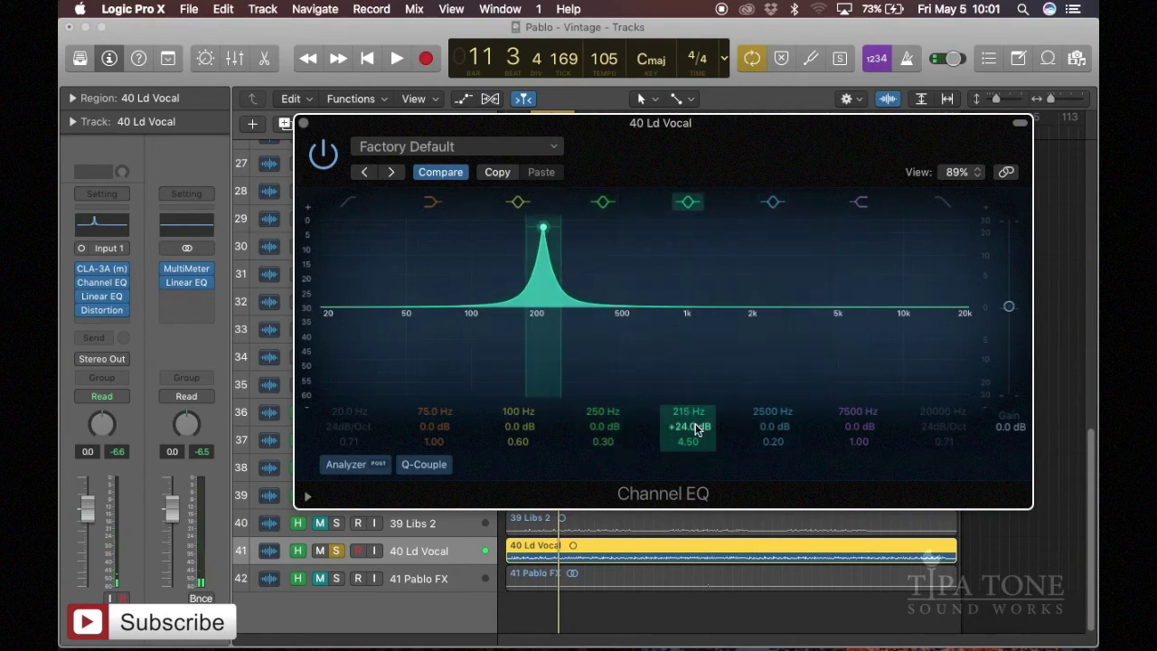
{"action": "left_click_drag", "start_coordinate": [696, 430], "coordinate": [697, 493]}
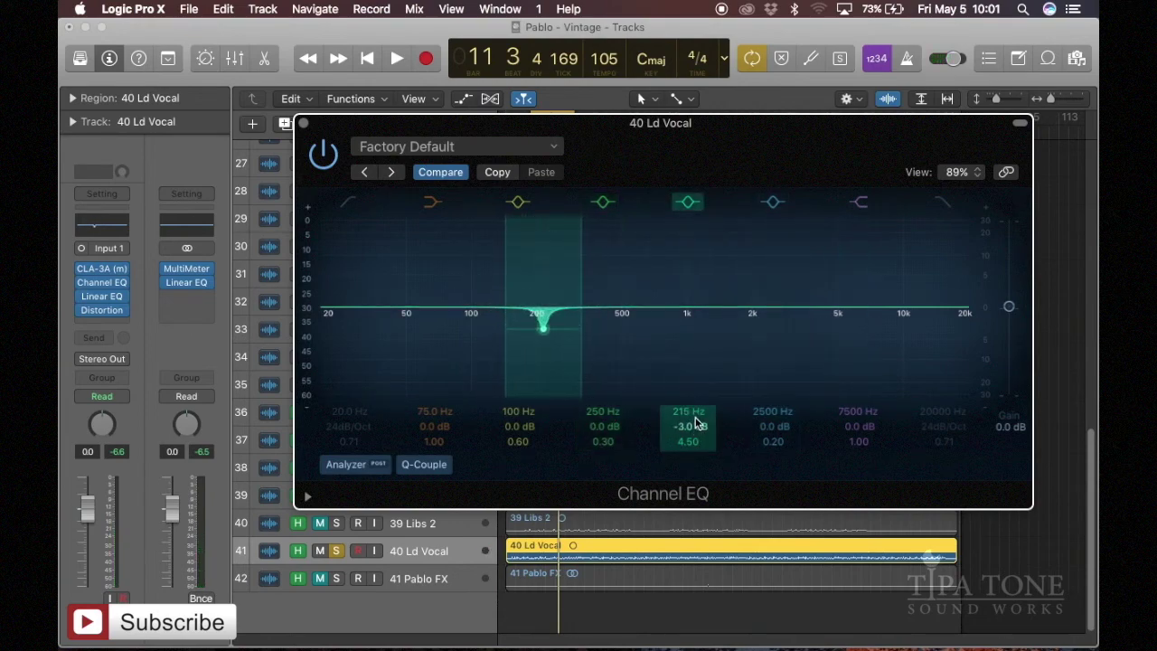
Compare the vocal with and without the 215 Hz cut by toggling that band during playback, ending with it enabled and playback stopped.
{"action": "key", "text": "space"}
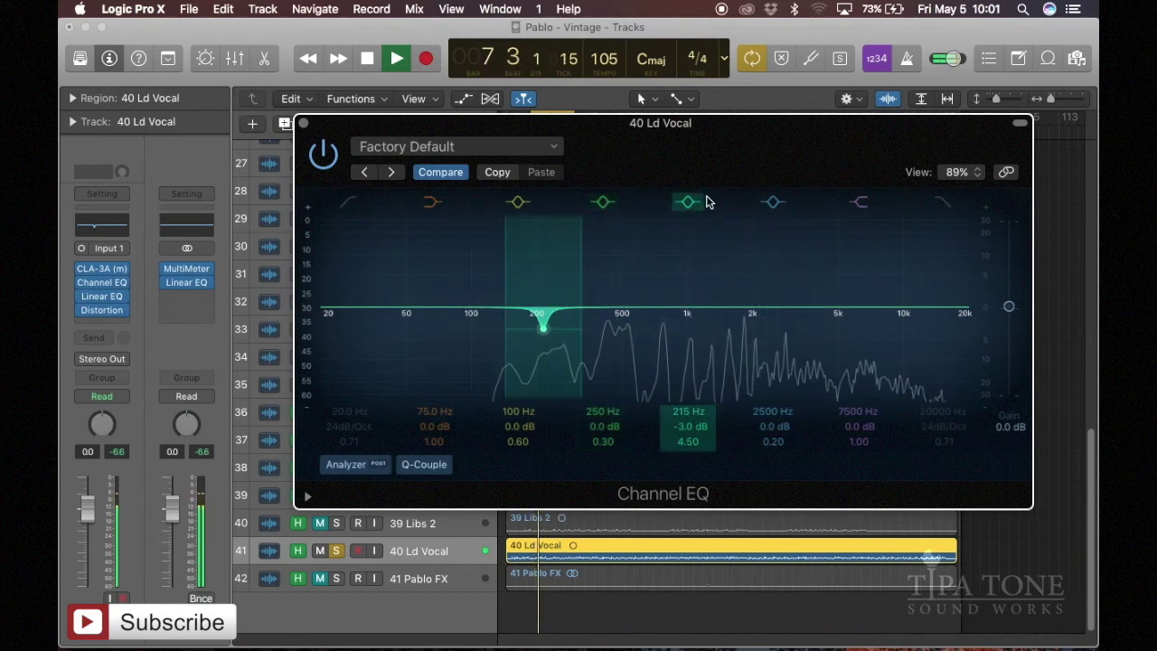
{"action": "left_click", "coordinate": [688, 202]}
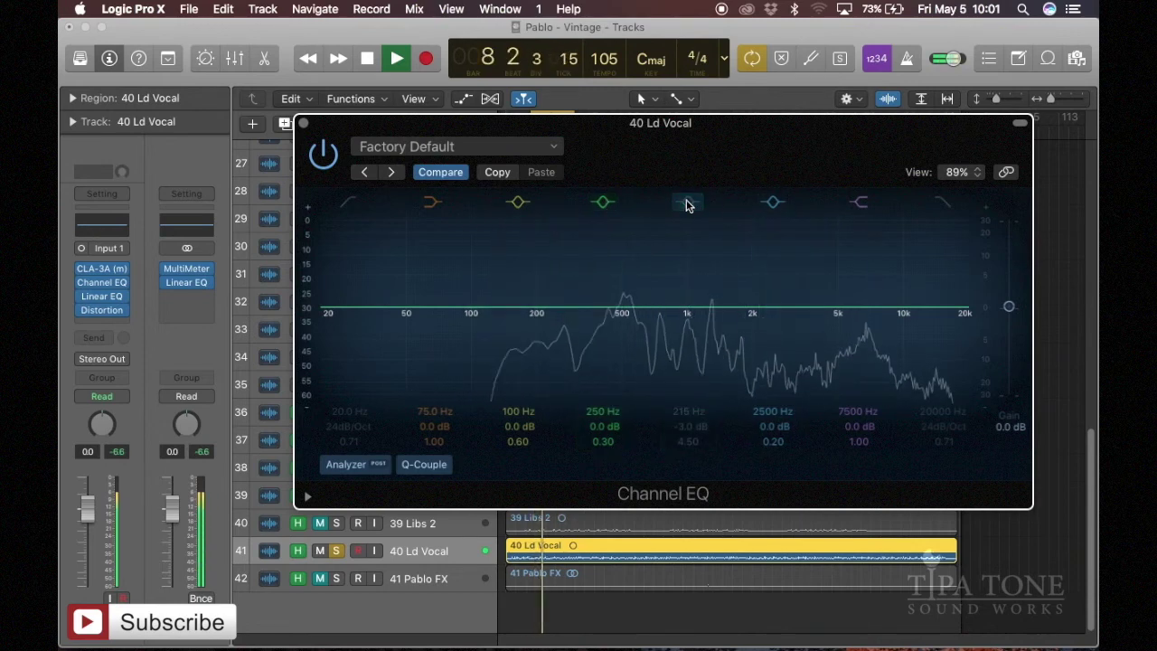
{"action": "key", "text": "space"}
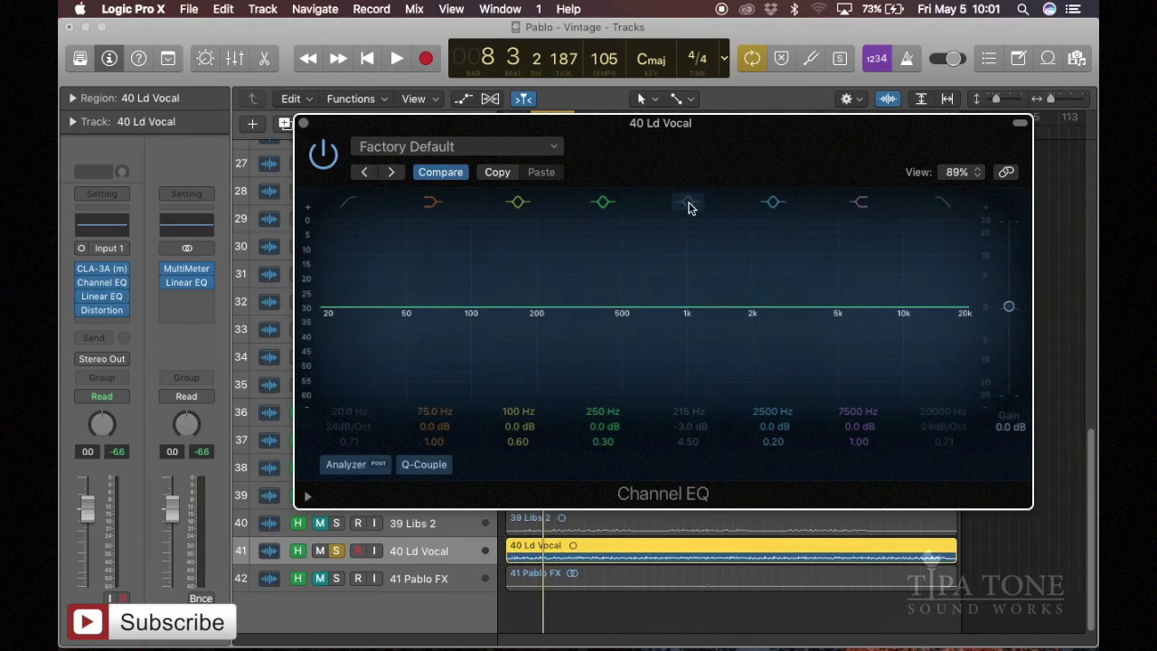
{"action": "key", "text": "space"}
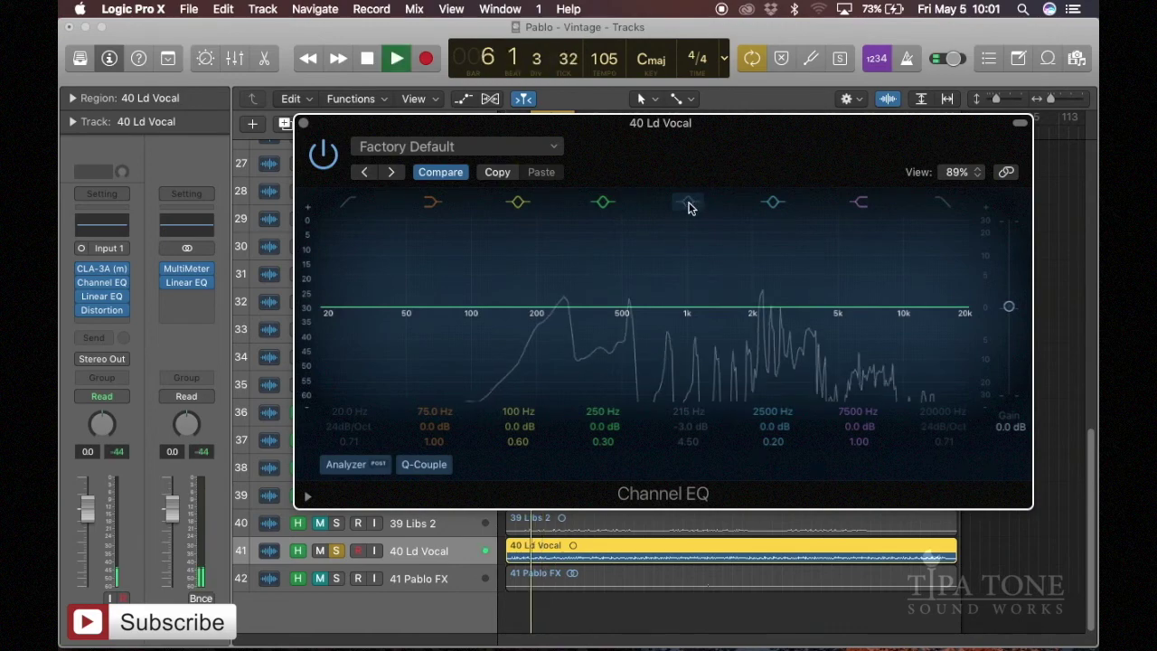
{"action": "left_click", "coordinate": [689, 204]}
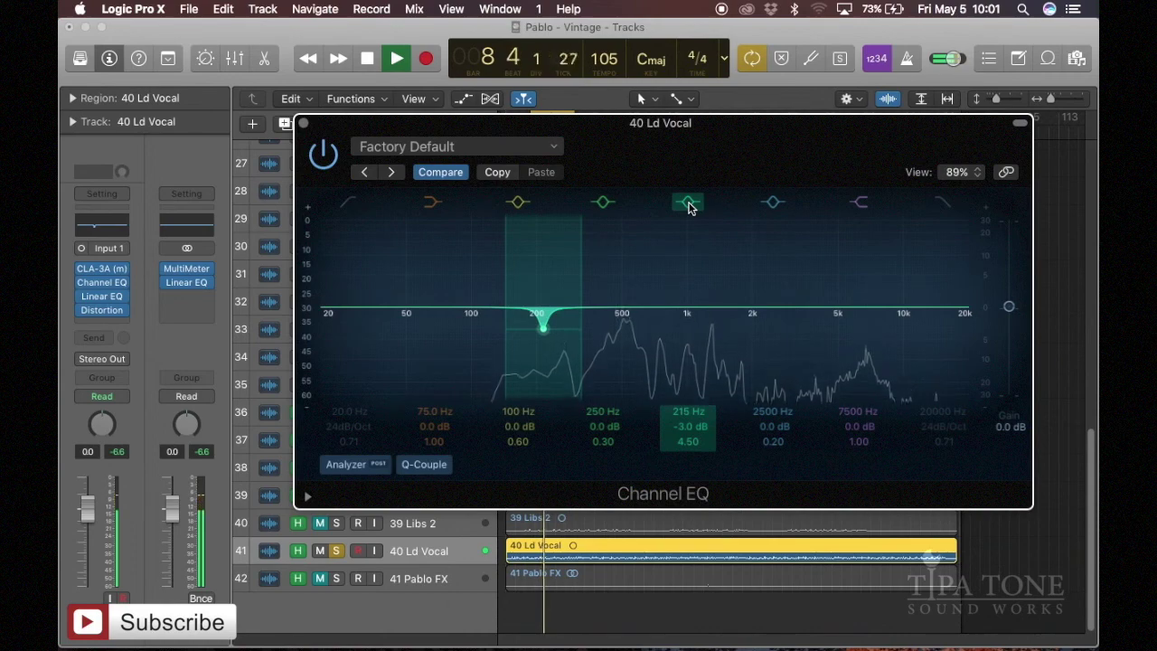
{"action": "left_click", "coordinate": [689, 204]}
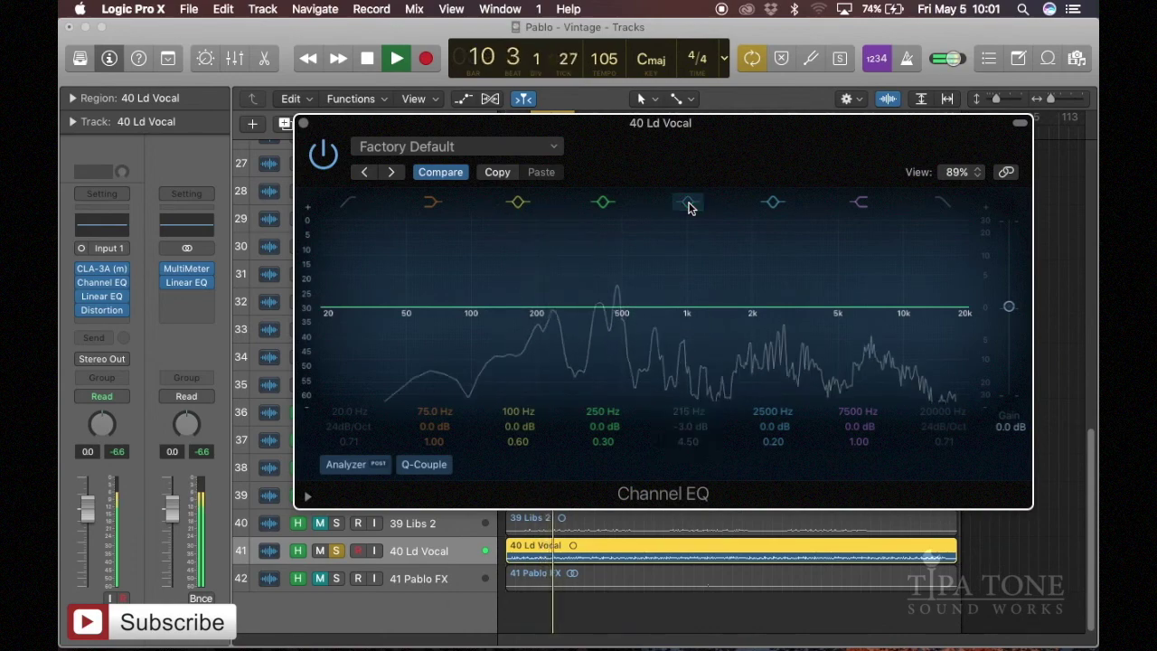
{"action": "left_click", "coordinate": [689, 204]}
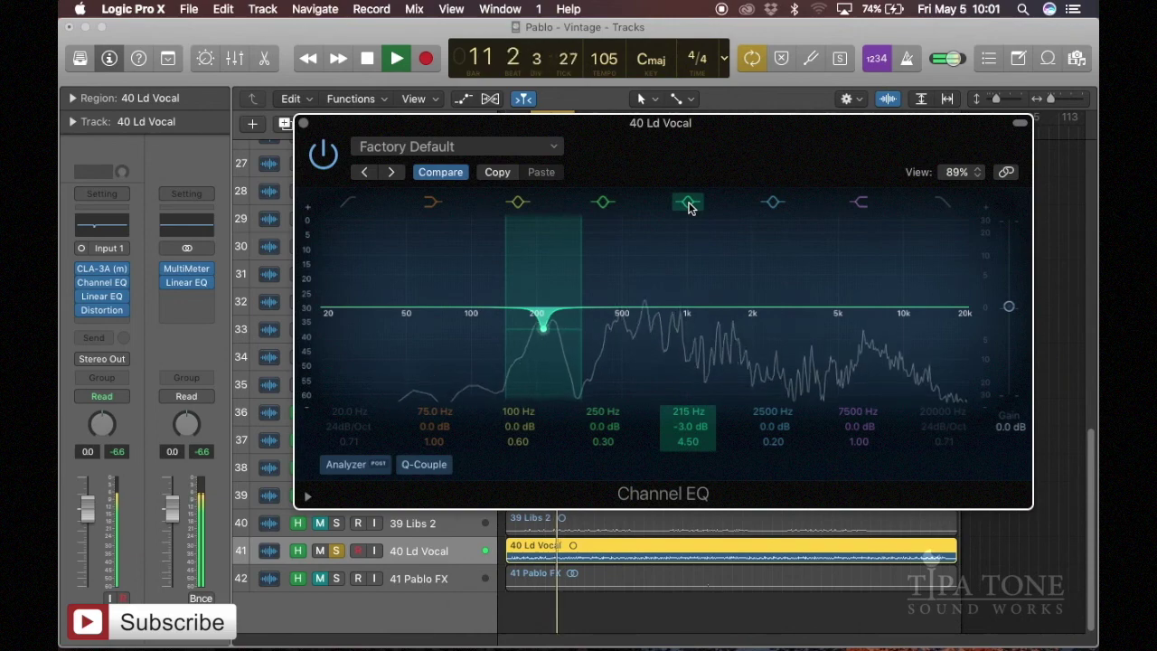
{"action": "left_click", "coordinate": [689, 203]}
{"action": "left_click", "coordinate": [689, 204]}
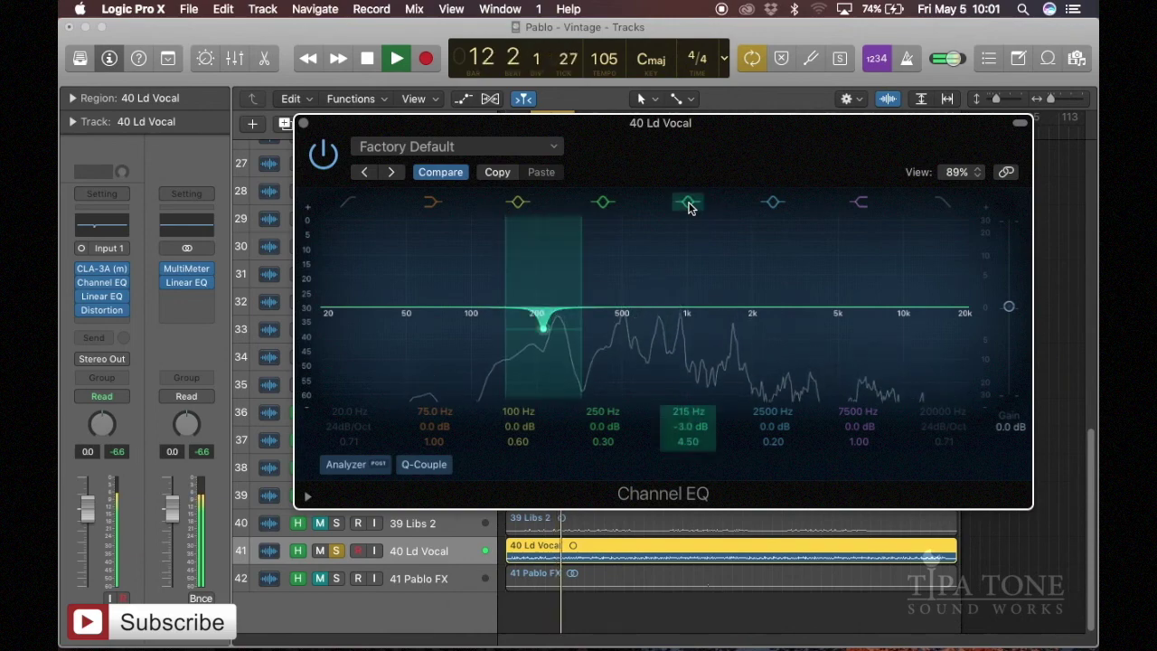
{"action": "key", "text": "space"}
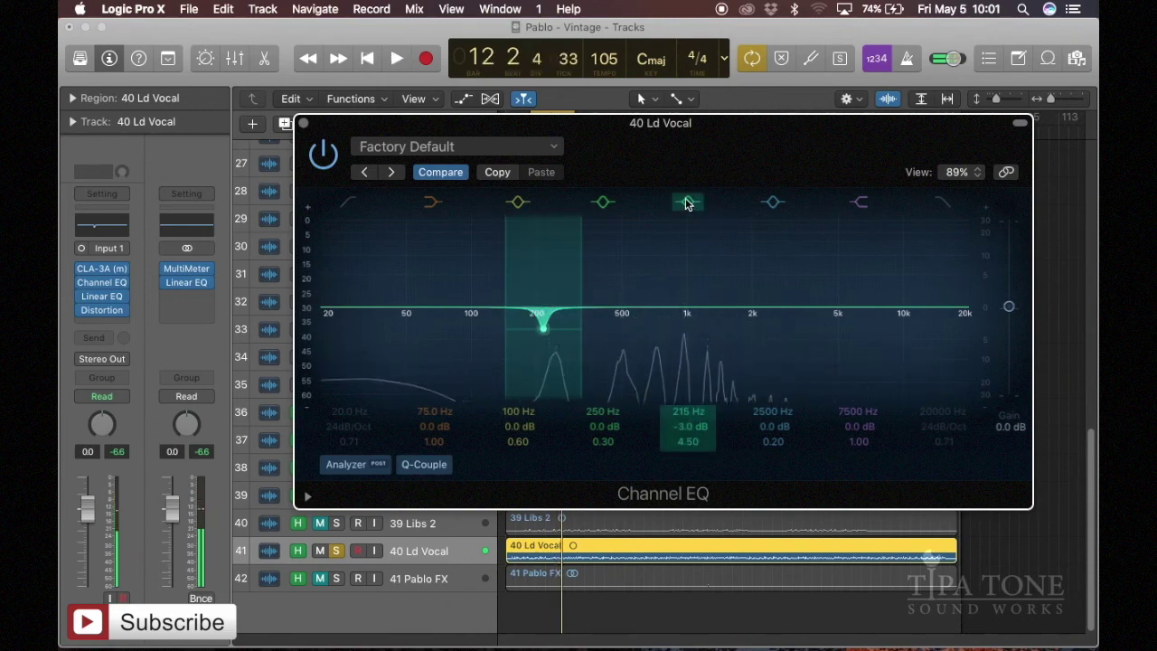